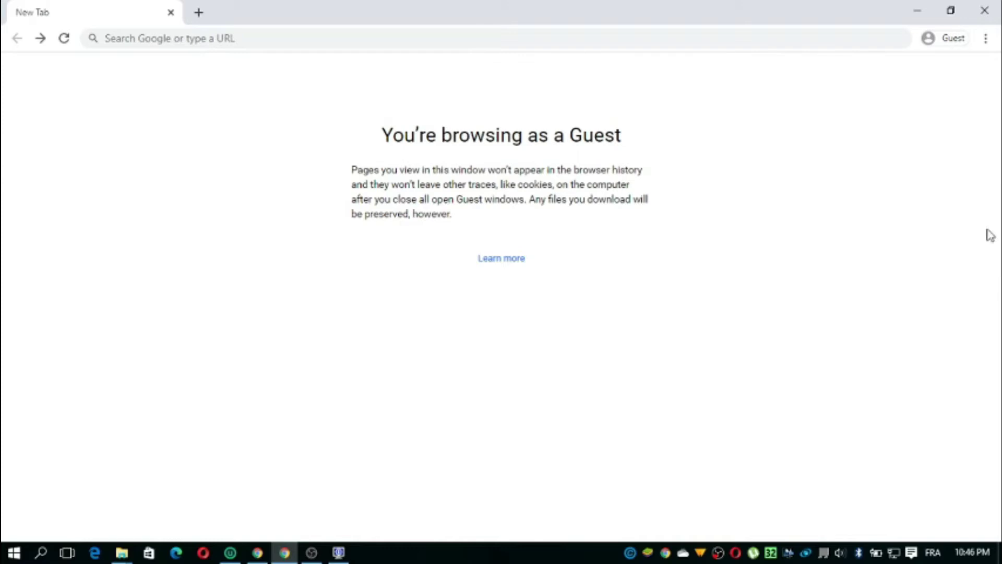
Search Google for "sonic the hedgehog".
{"action": "left_click_drag", "start_coordinate": [376, 143], "coordinate": [339, 101]}
{"action": "left_click", "coordinate": [244, 37]}
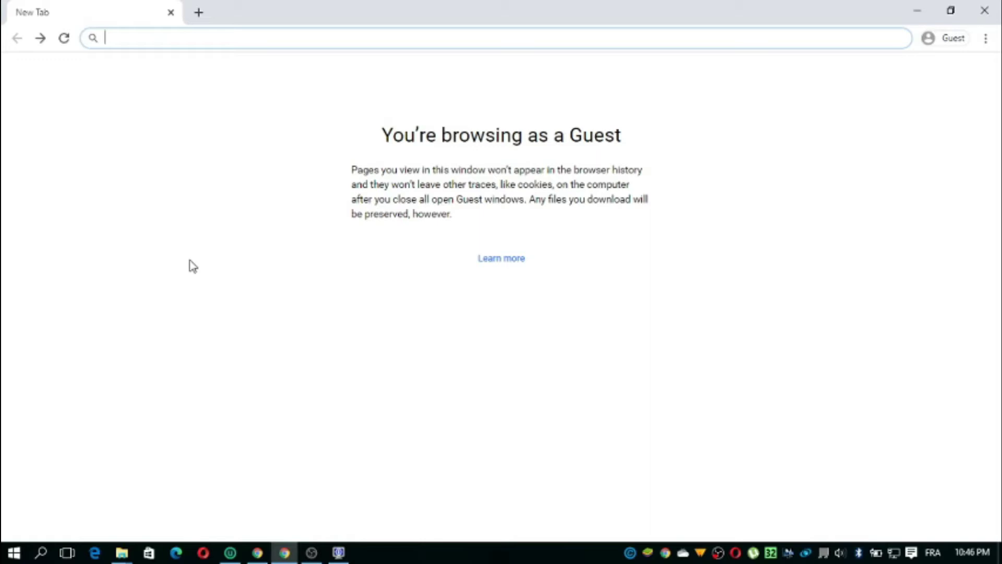
{"action": "type", "text": "sonic"}
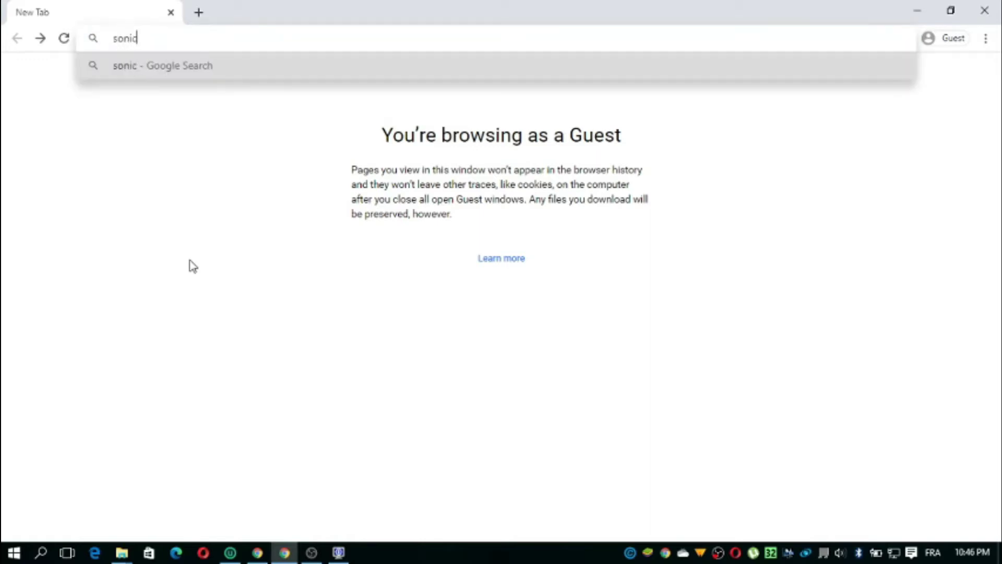
{"action": "type", "text": " the"}
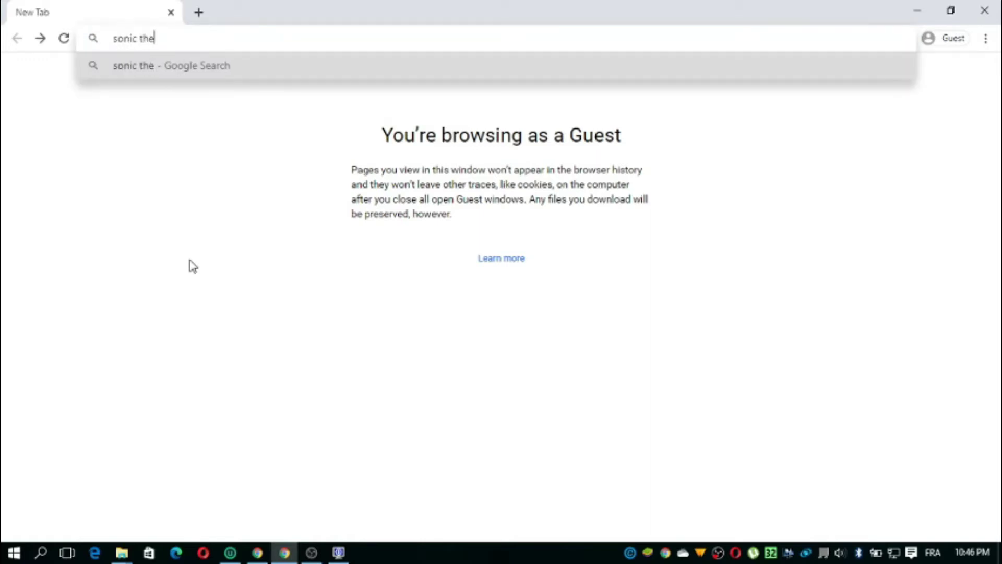
{"action": "type", "text": " hed"}
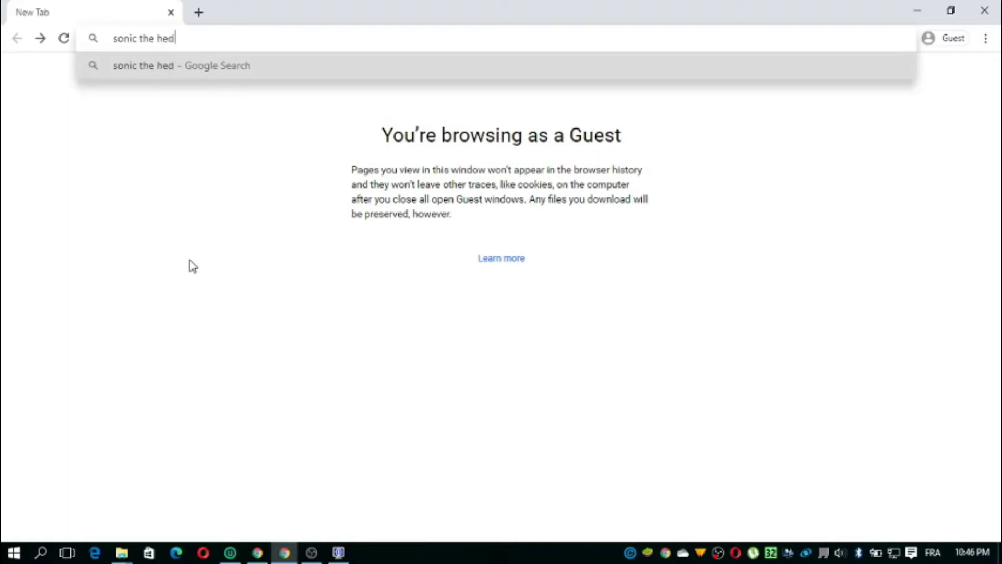
{"action": "type", "text": "geho"}
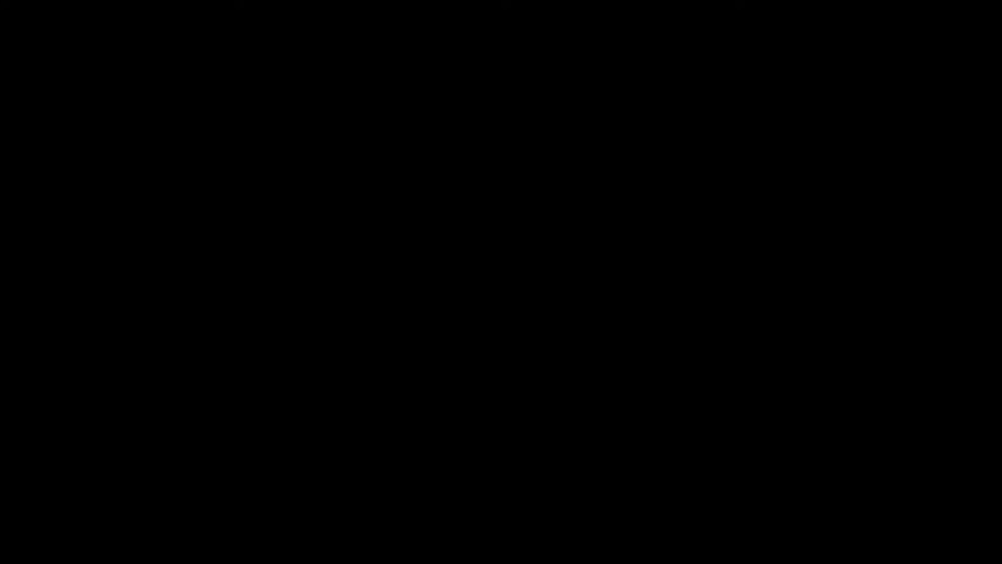
{"action": "type", "text": "g"}
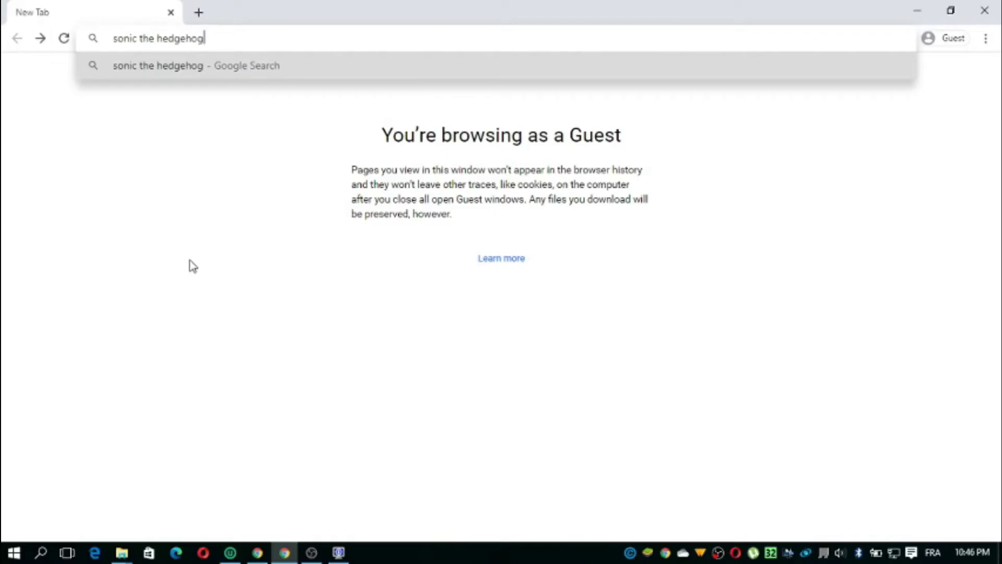
{"action": "key", "text": "Return"}
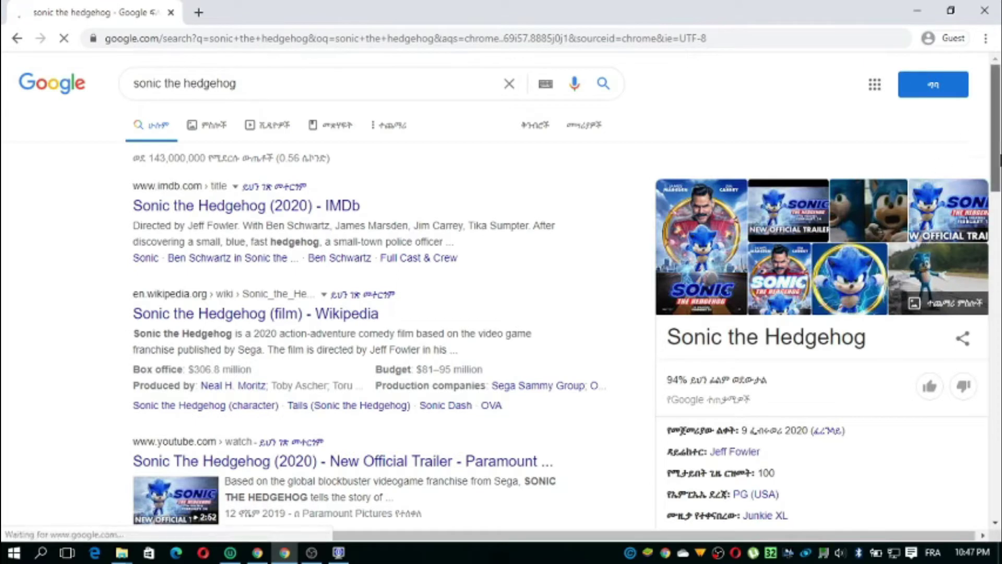
Look through the search results and copy the film title "Sonic the Hedgehog" from the information box beside them.
{"action": "left_click_drag", "start_coordinate": [999, 159], "coordinate": [999, 167]}
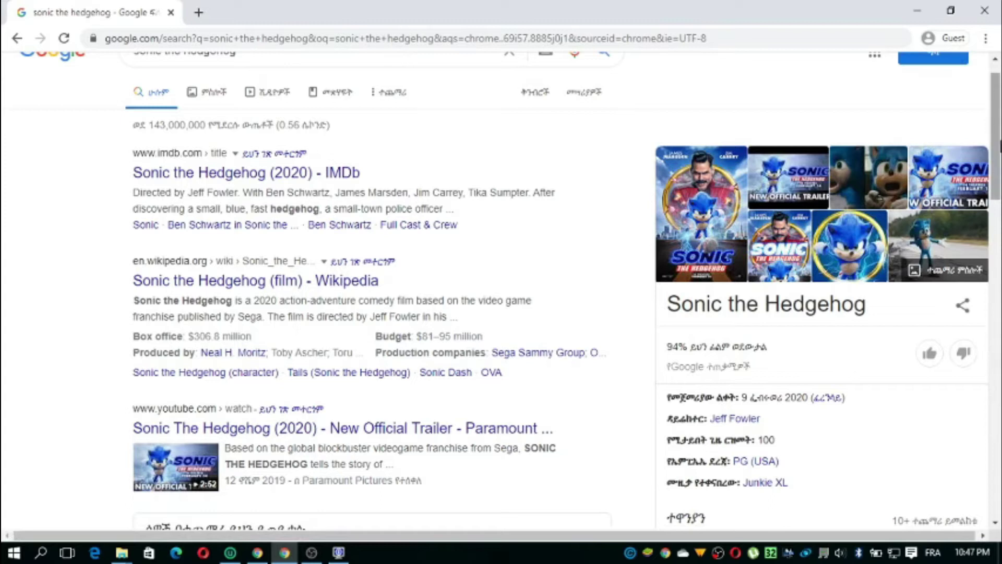
{"action": "left_click_drag", "start_coordinate": [1000, 128], "coordinate": [999, 205]}
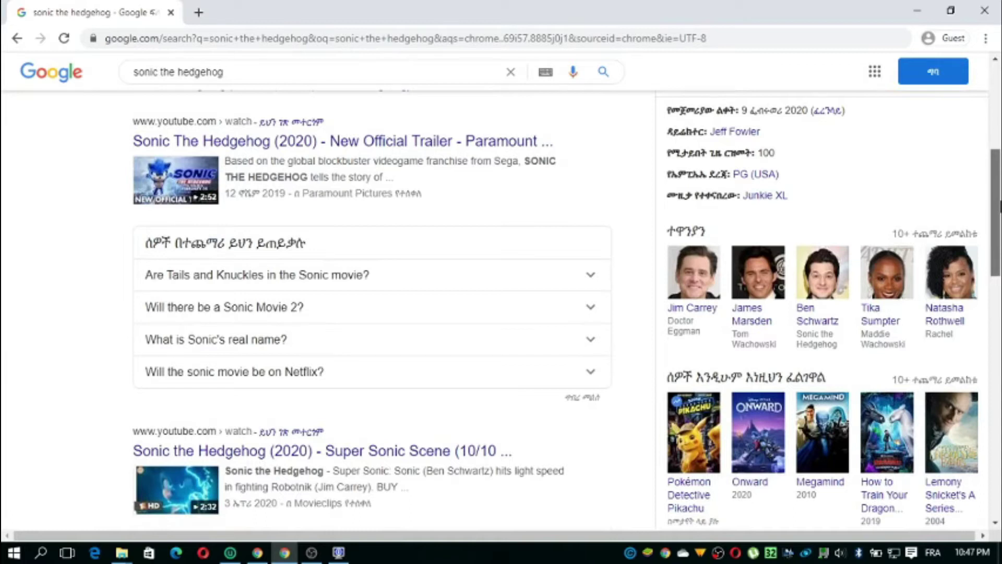
{"action": "left_click_drag", "start_coordinate": [999, 205], "coordinate": [993, 119]}
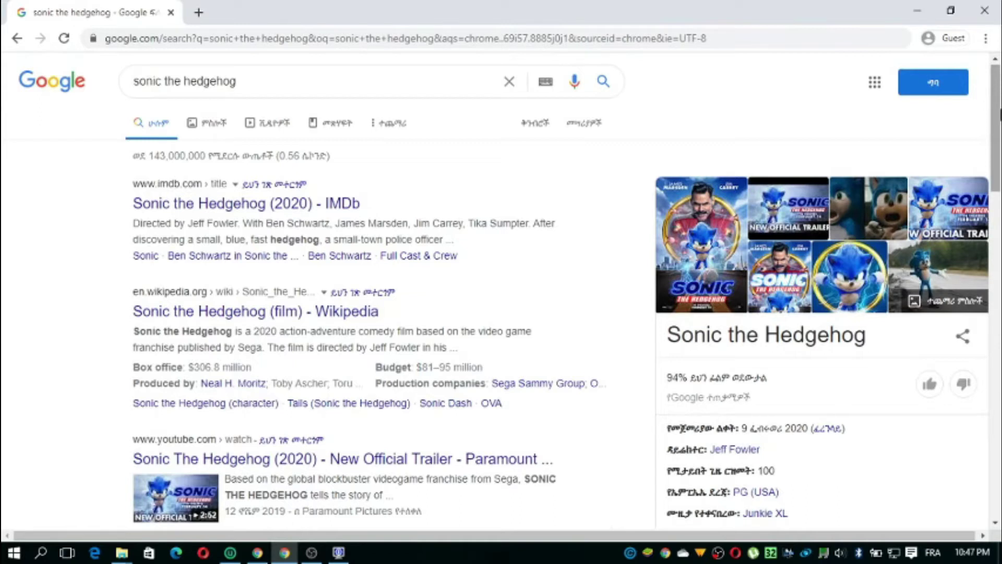
{"action": "left_click_drag", "start_coordinate": [1000, 102], "coordinate": [990, 238]}
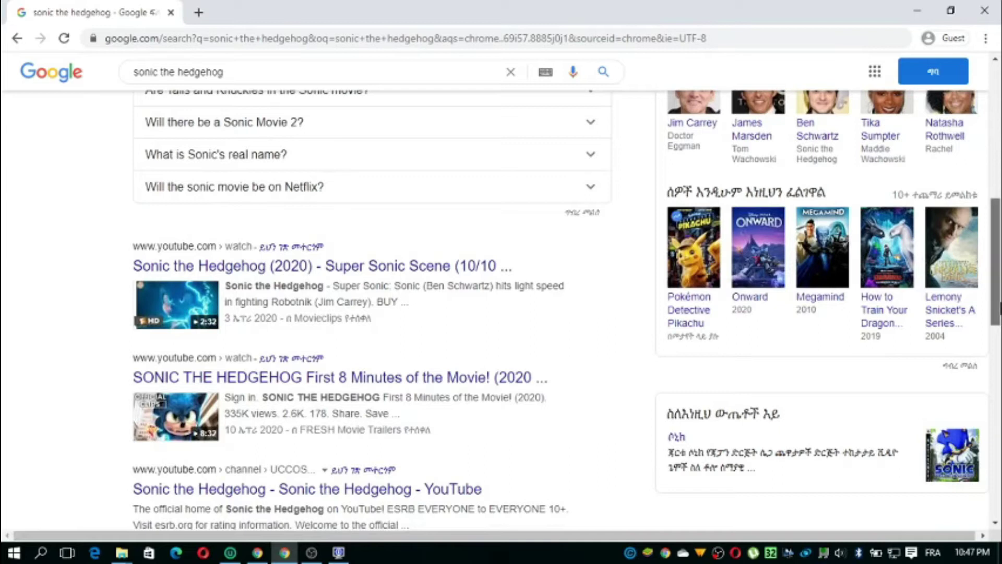
{"action": "scroll", "coordinate": [997, 308], "scroll_direction": "up", "scroll_amount": 10}
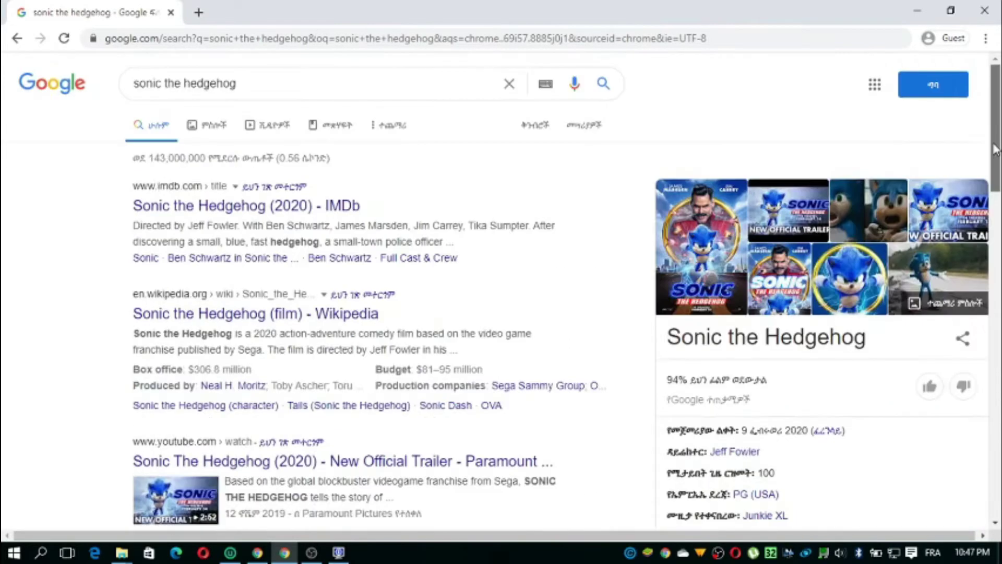
{"action": "left_click_drag", "start_coordinate": [868, 338], "coordinate": [668, 346]}
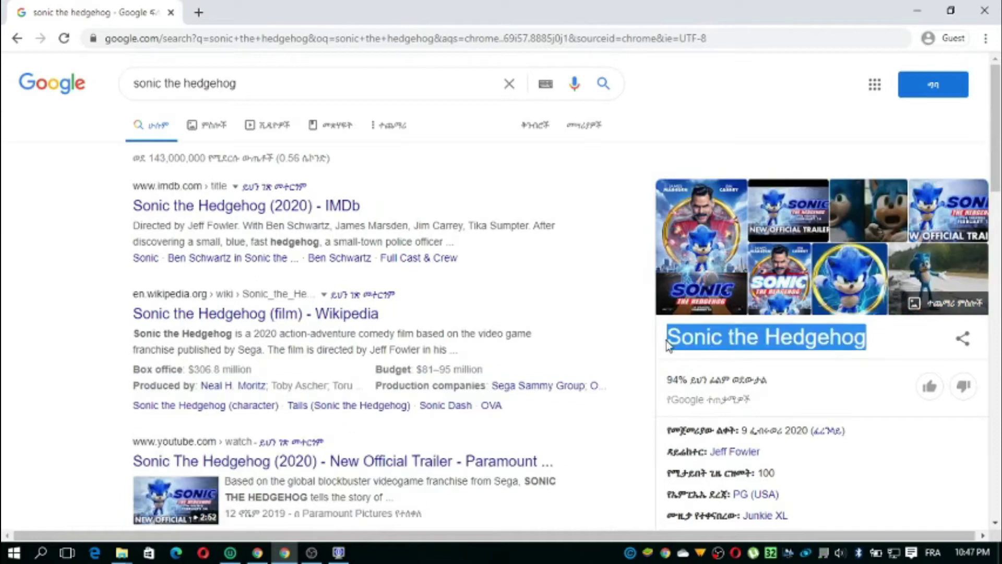
{"action": "right_click", "coordinate": [786, 339]}
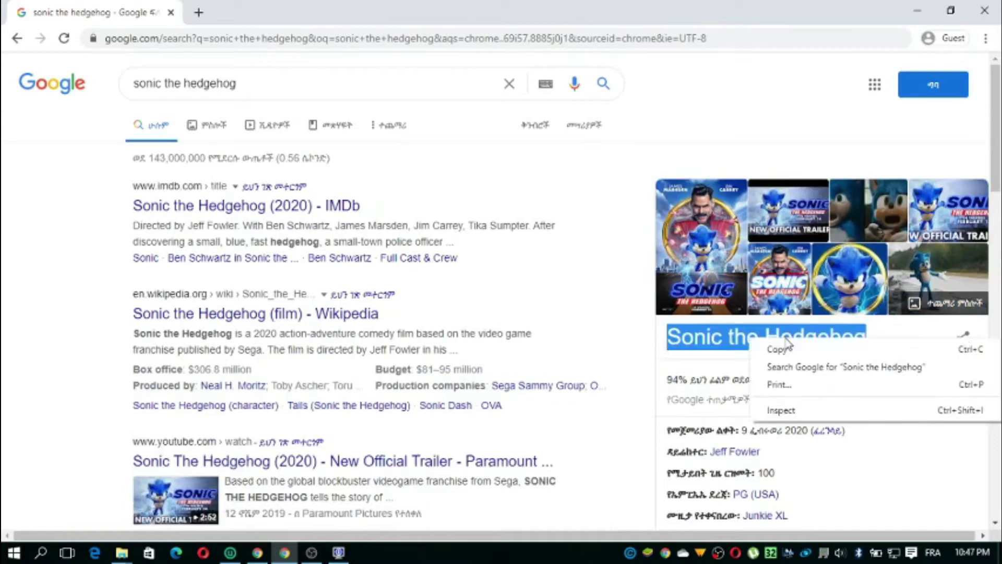
{"action": "left_click", "coordinate": [781, 349]}
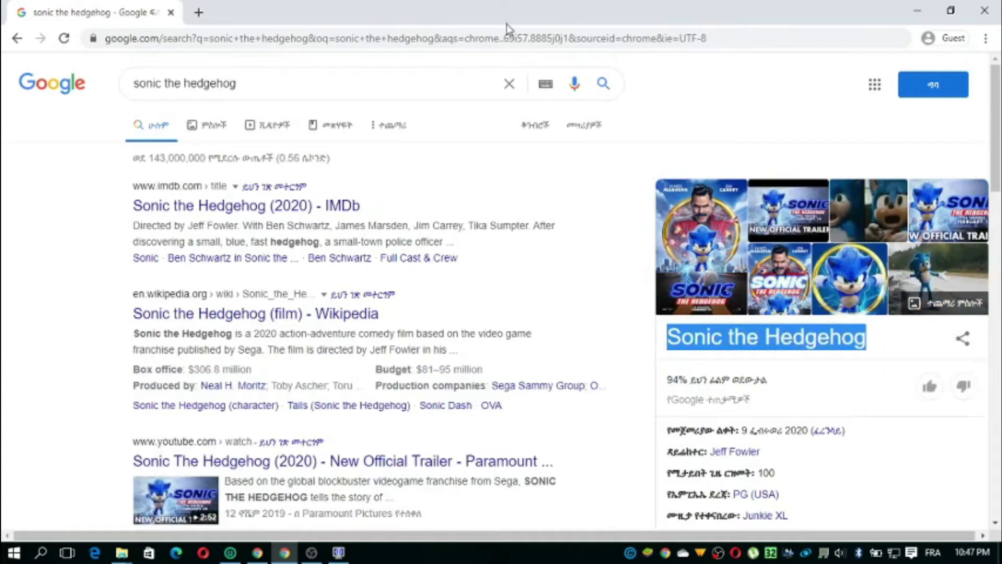
Search for "Sonic the Hedgehog amazon" in a new tab using the copied title, and open the Amazon Prime Video result.
{"action": "left_click", "coordinate": [198, 12]}
{"action": "key", "text": "ctrl+v"}
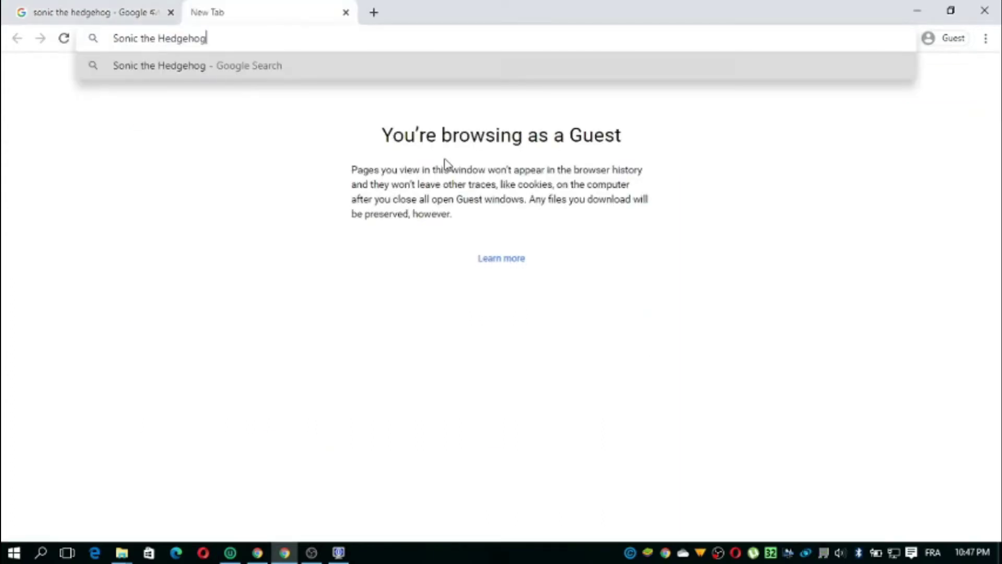
{"action": "type", "text": "a."}
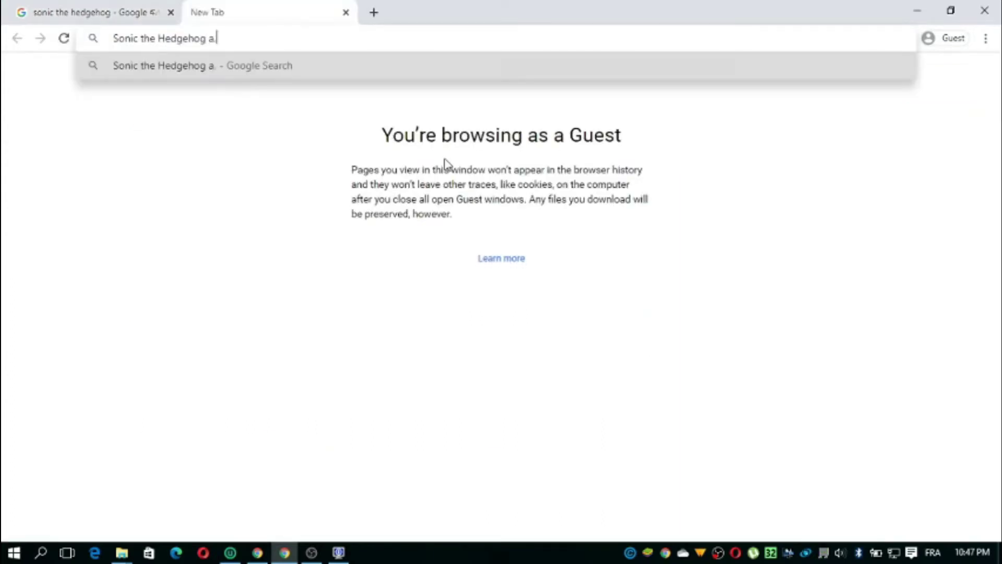
{"action": "type", "text": "a.k"}
{"action": "key", "text": "BackSpace"}
{"action": "key", "text": "BackSpace"}
{"action": "key", "text": "BackSpace"}
{"action": "key", "text": "BackSpace"}
{"action": "type", "text": "mazon"}
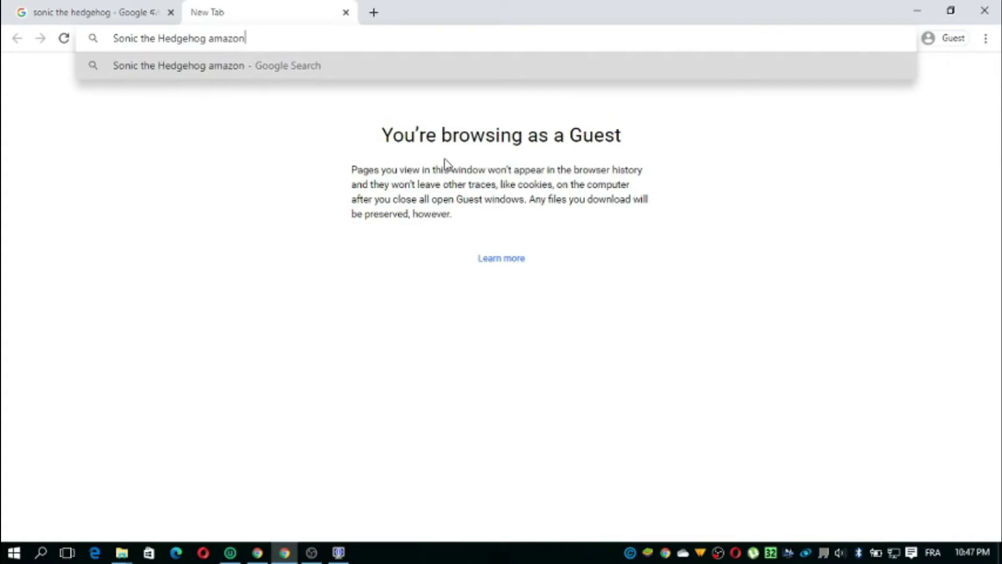
{"action": "key", "text": "Return"}
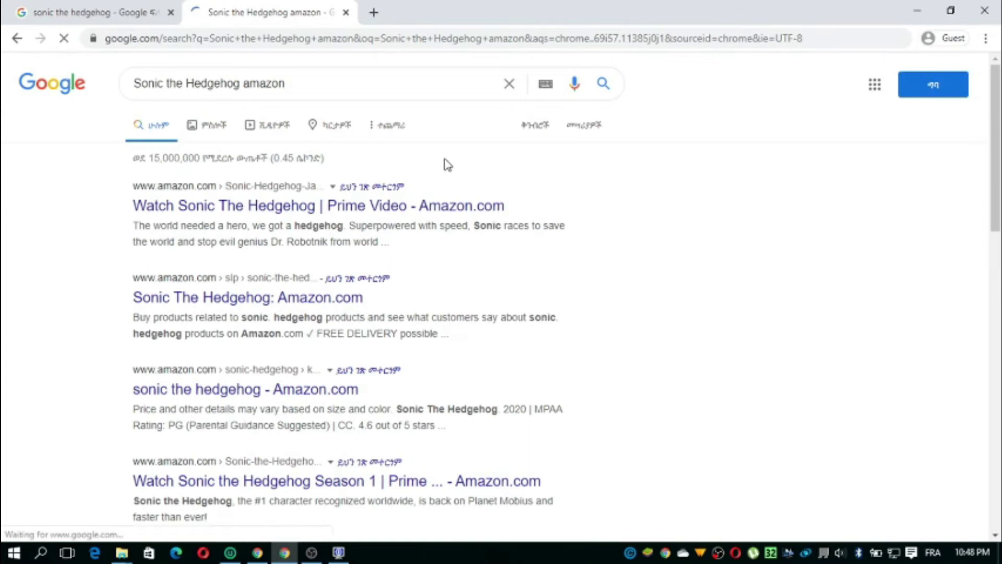
{"action": "left_click", "coordinate": [239, 207]}
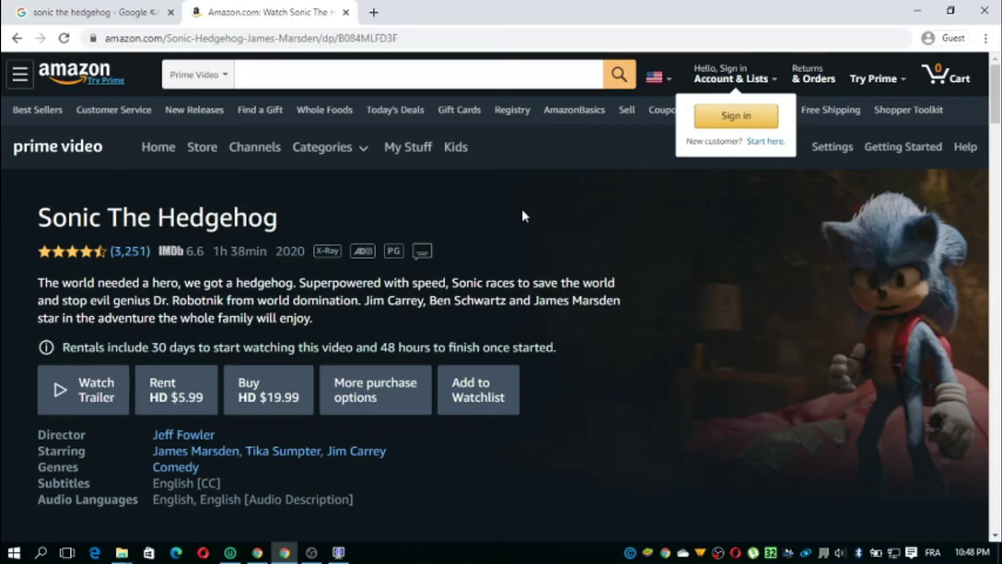
Search for "express vpn" in another new tab and look over the top results.
{"action": "left_click", "coordinate": [373, 12]}
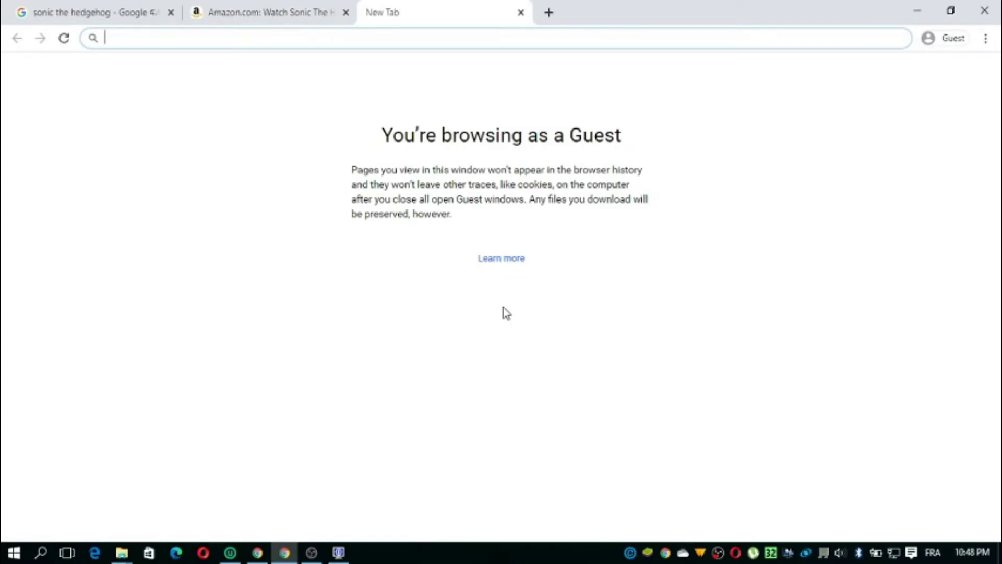
{"action": "type", "text": "e"}
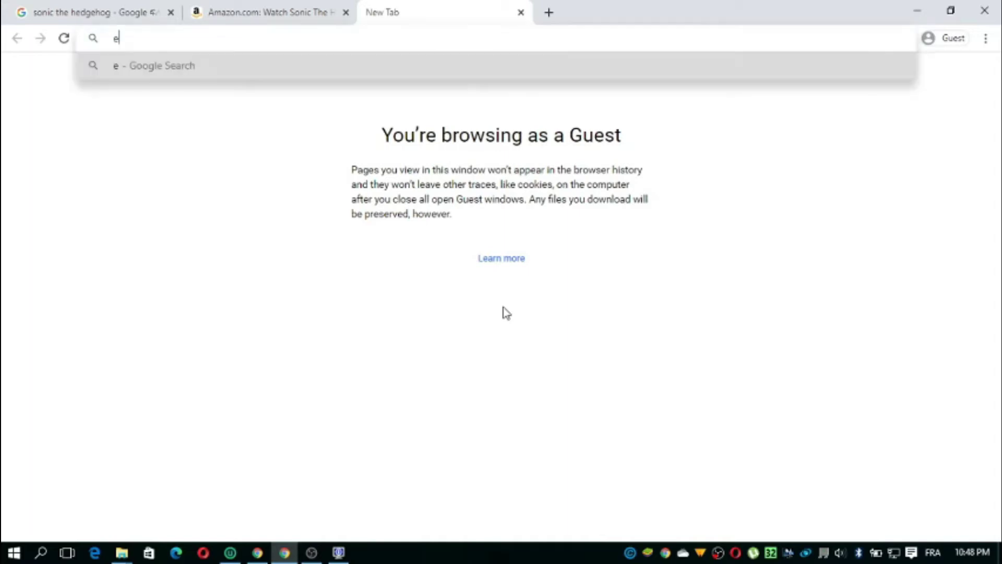
{"action": "type", "text": "xpre"}
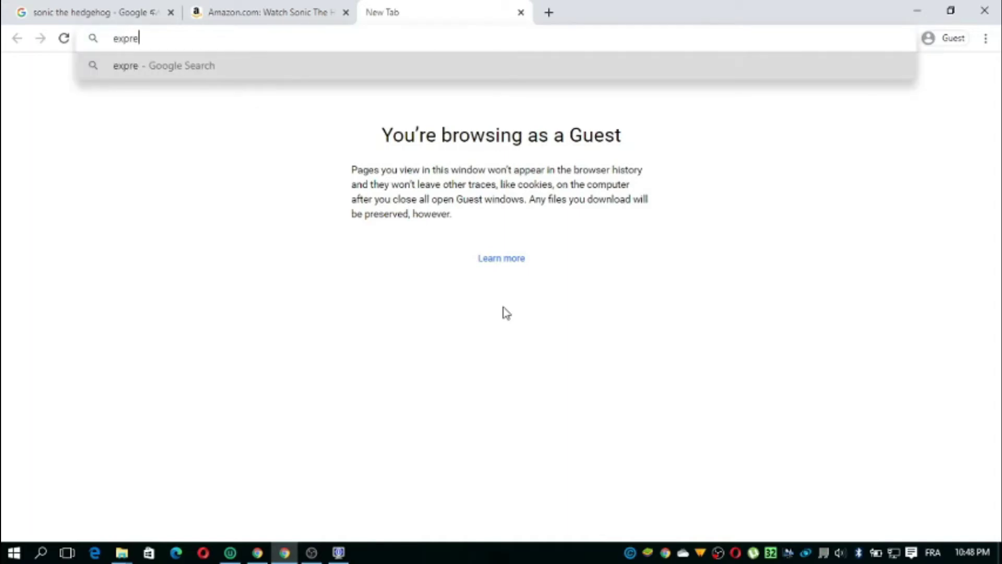
{"action": "type", "text": "ss vpn"}
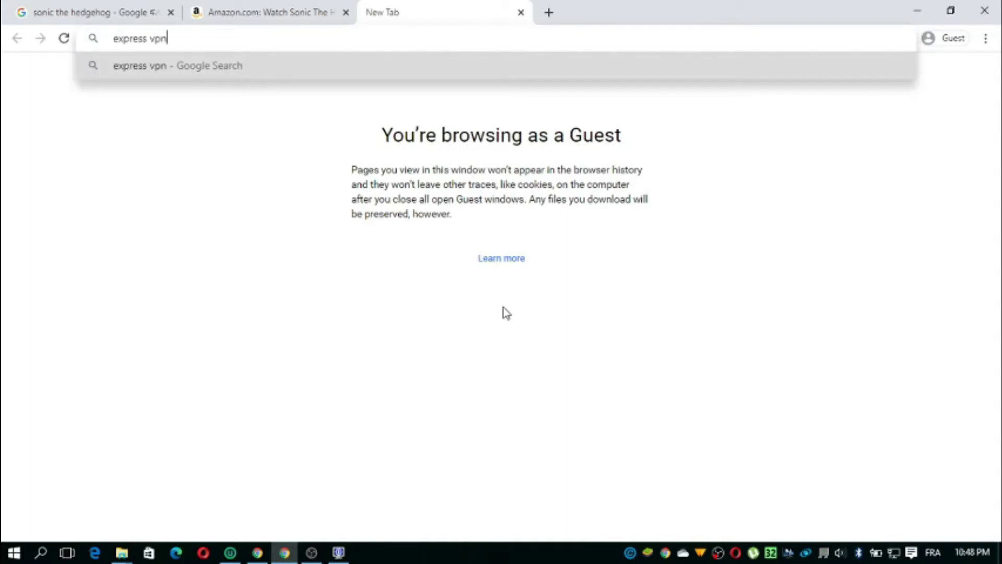
{"action": "key", "text": "Return"}
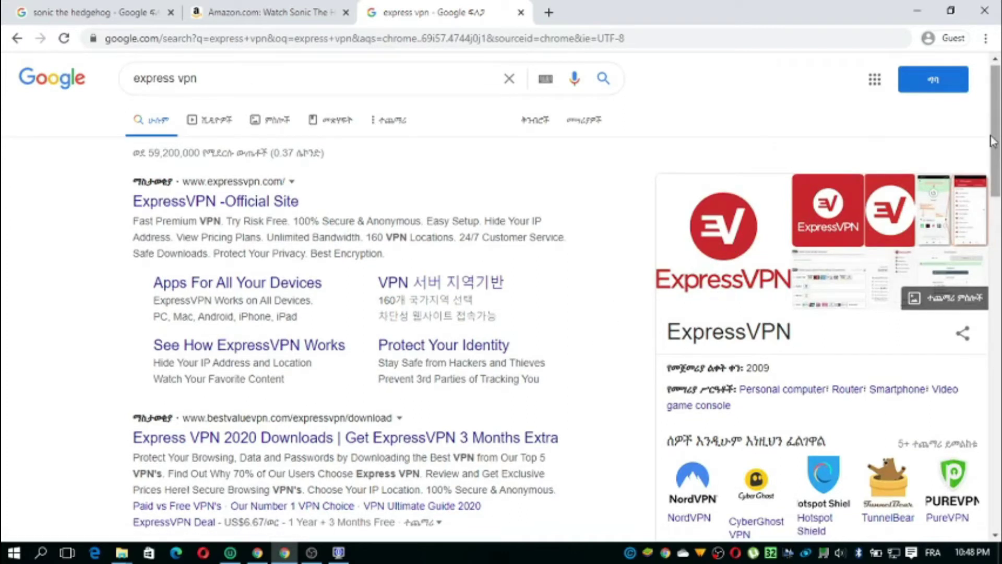
{"action": "left_click_drag", "start_coordinate": [993, 141], "coordinate": [917, 142]}
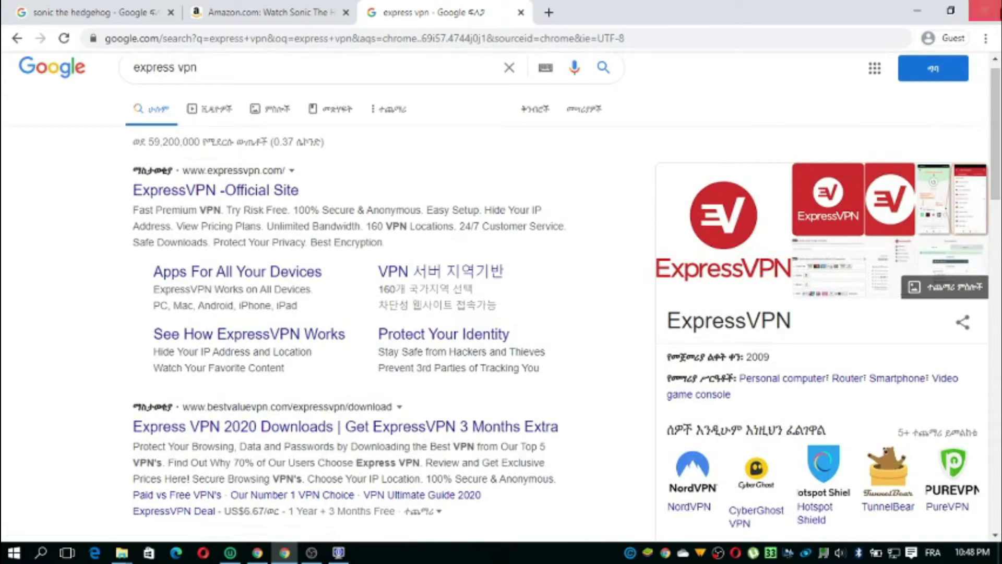
{"action": "left_click_drag", "start_coordinate": [997, 119], "coordinate": [998, 125]}
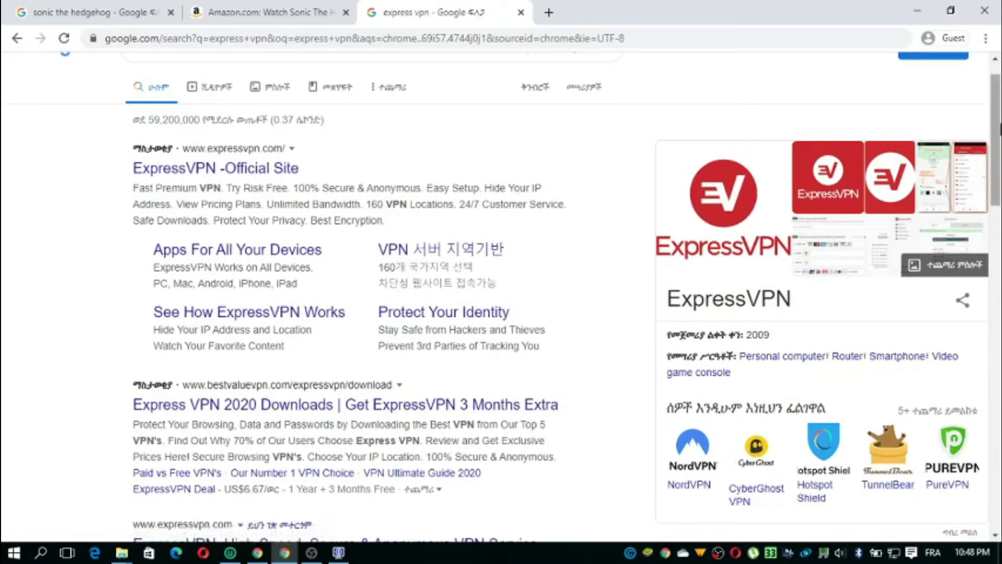
{"action": "scroll", "coordinate": [995, 180], "scroll_direction": "up", "scroll_amount": 1}
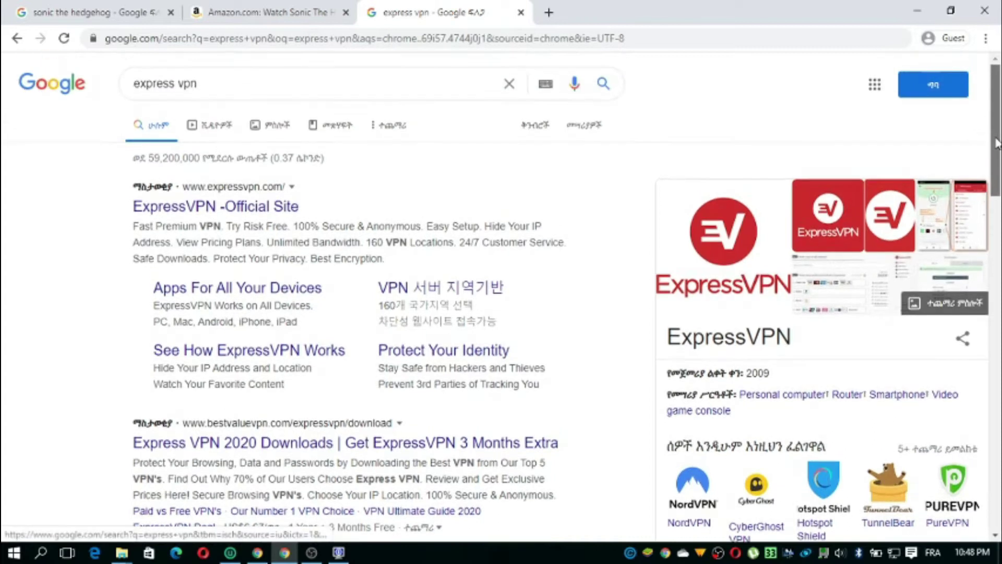
Replace the search query with the suggested term "psiphon" and show its results.
{"action": "key", "text": "ctrl+a"}
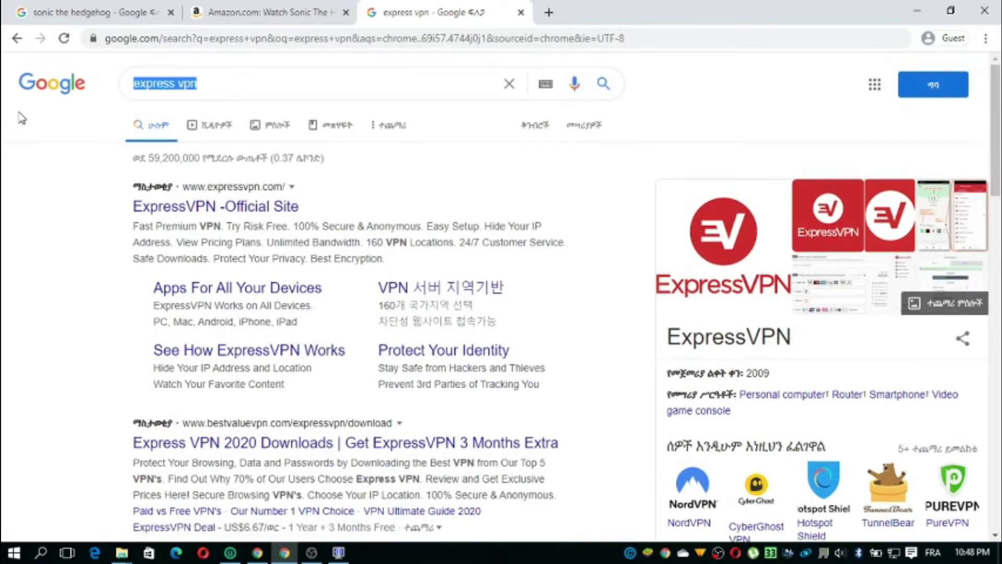
{"action": "type", "text": "ps"}
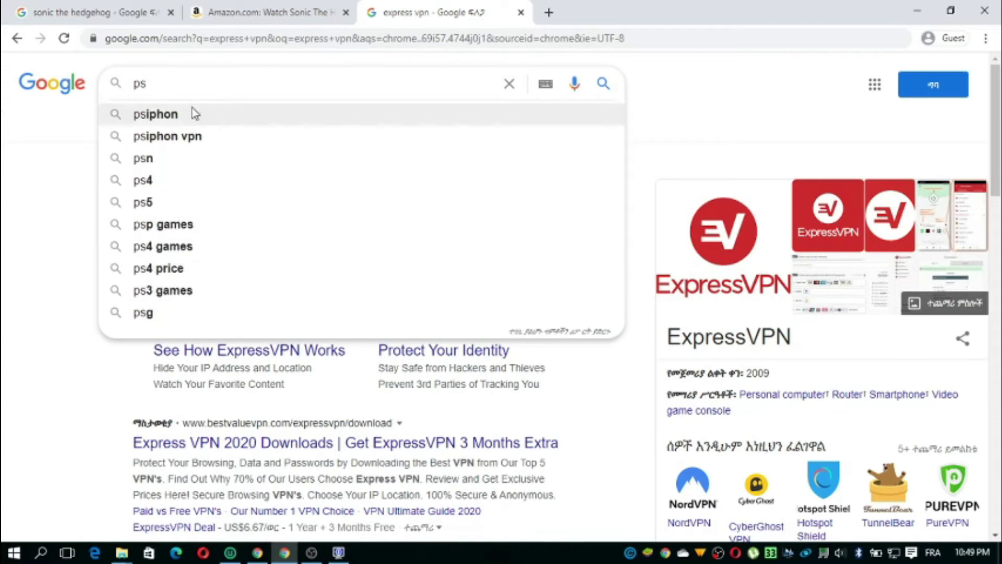
{"action": "left_click", "coordinate": [157, 116]}
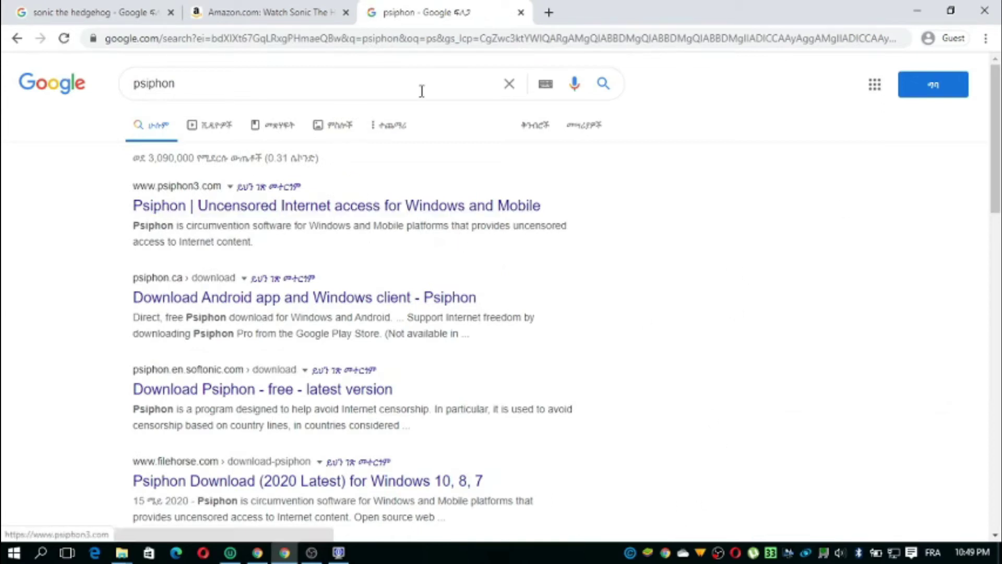
Replace the query with "qbit" and search for the suggested term "qbittorrent".
{"action": "left_click_drag", "start_coordinate": [199, 85], "coordinate": [107, 86]}
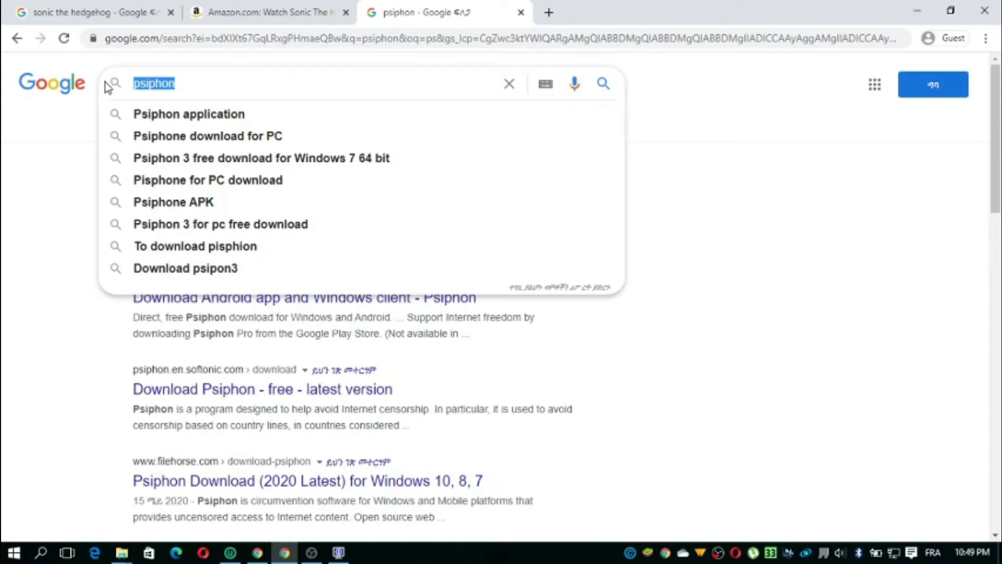
{"action": "type", "text": "qbit"}
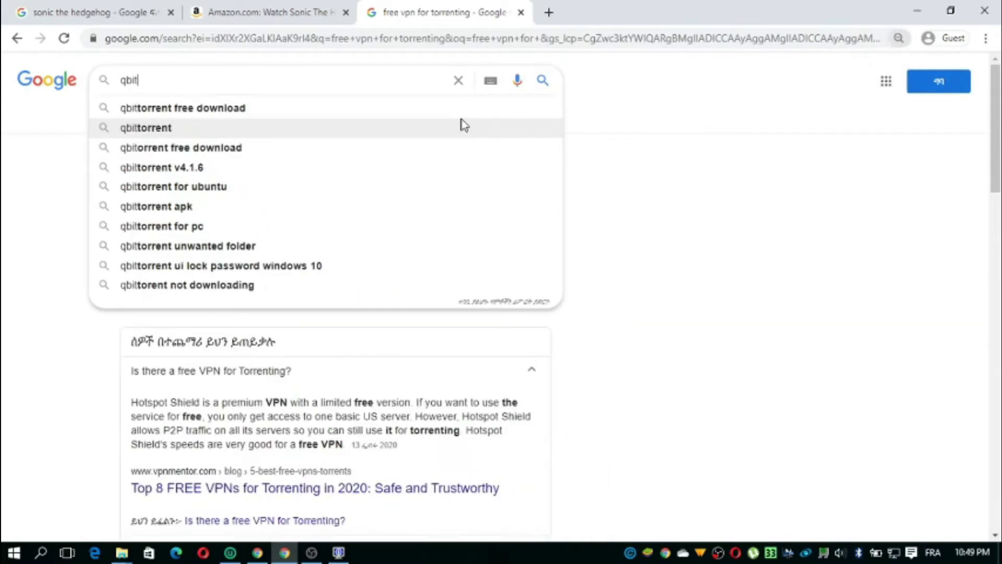
{"action": "left_click", "coordinate": [464, 126]}
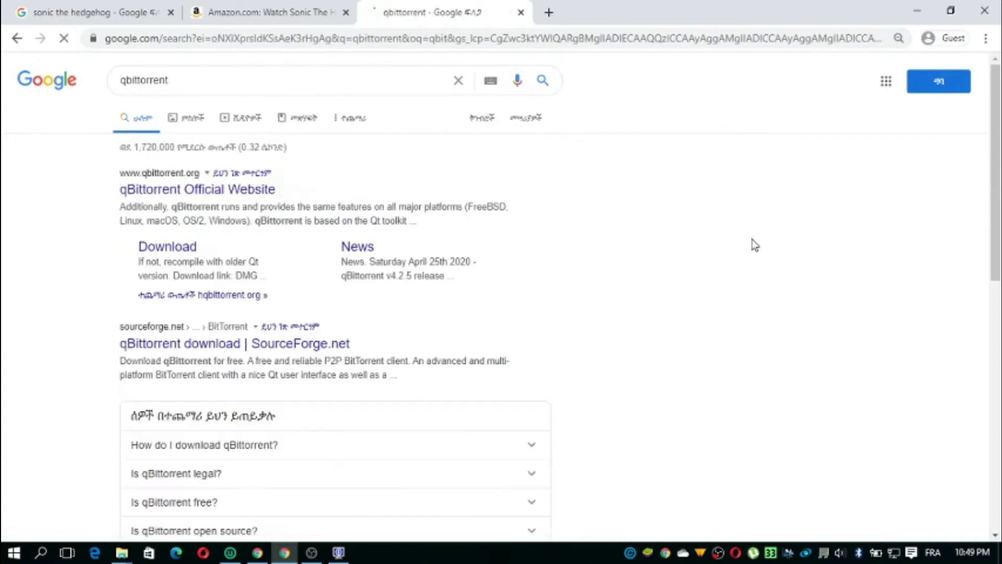
Open System Information from a system search, check the PC's system type, and close the window.
{"action": "left_click", "coordinate": [14, 552]}
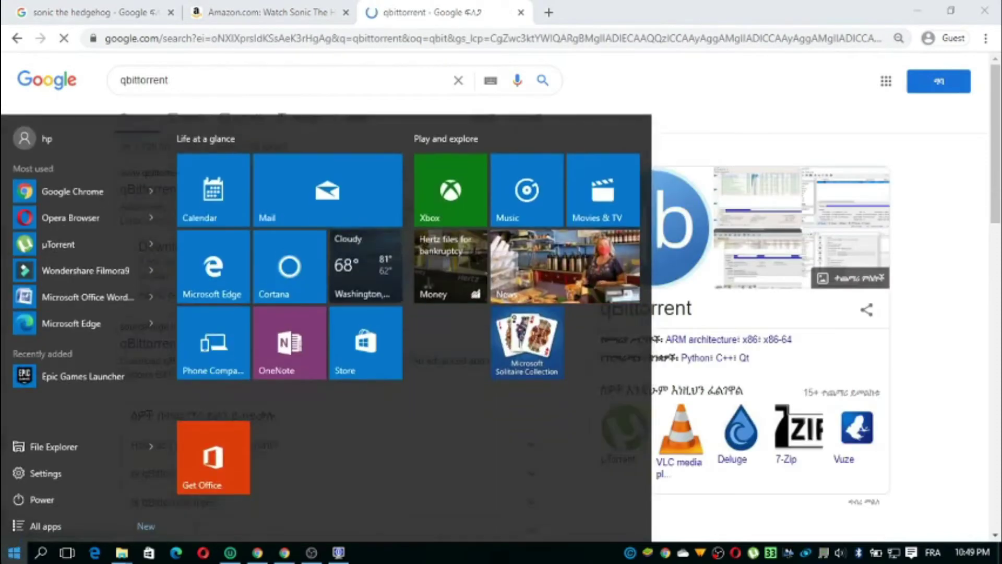
{"action": "type", "text": "sys"}
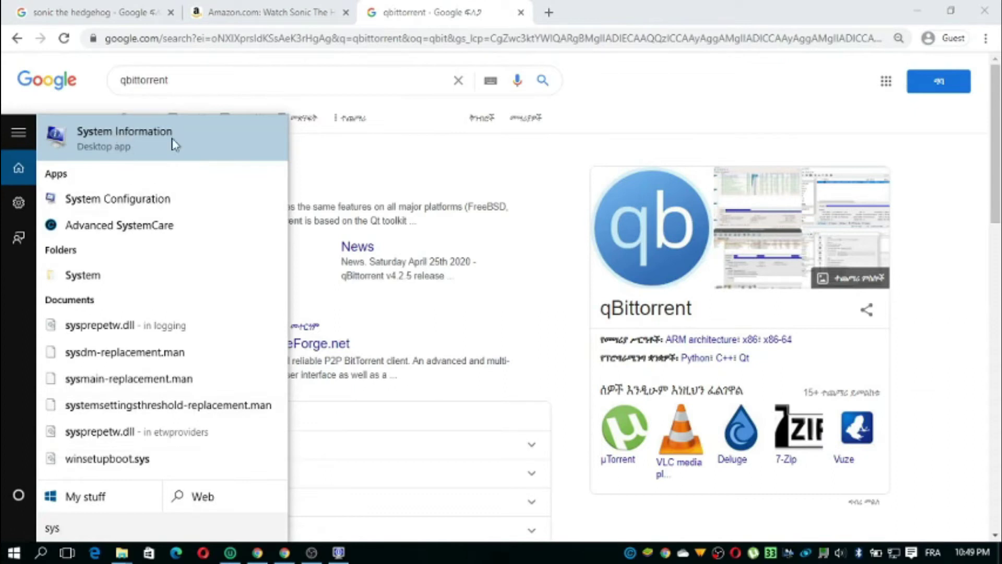
{"action": "left_click", "coordinate": [483, 320]}
{"action": "left_click", "coordinate": [339, 549]}
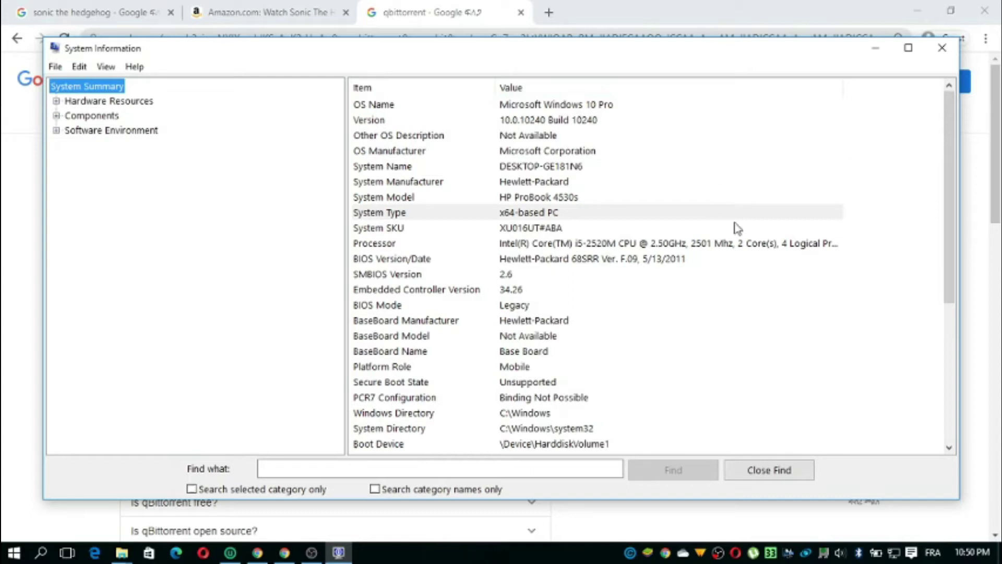
{"action": "left_click", "coordinate": [943, 53]}
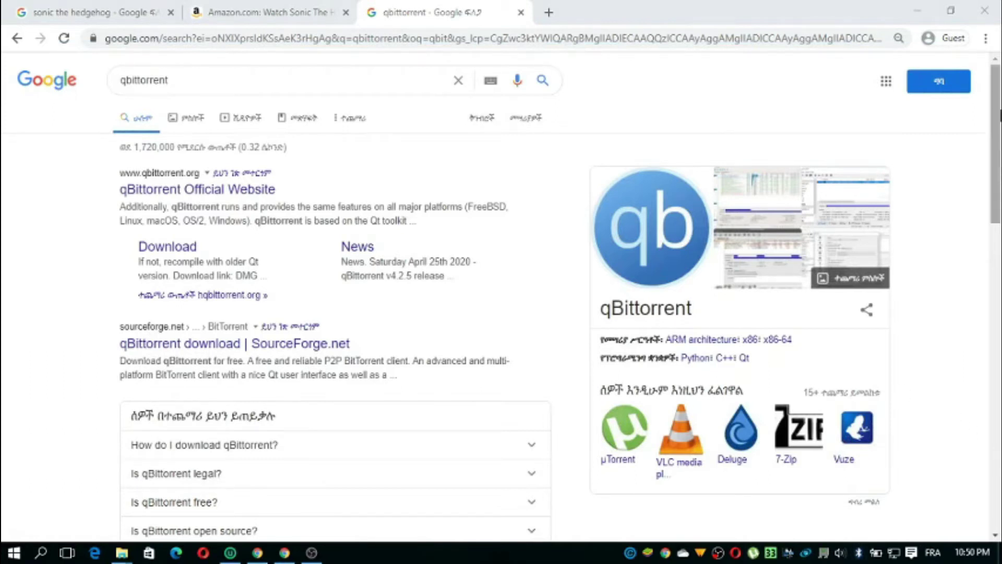
{"action": "scroll", "coordinate": [999, 209], "scroll_direction": "down", "scroll_amount": 1}
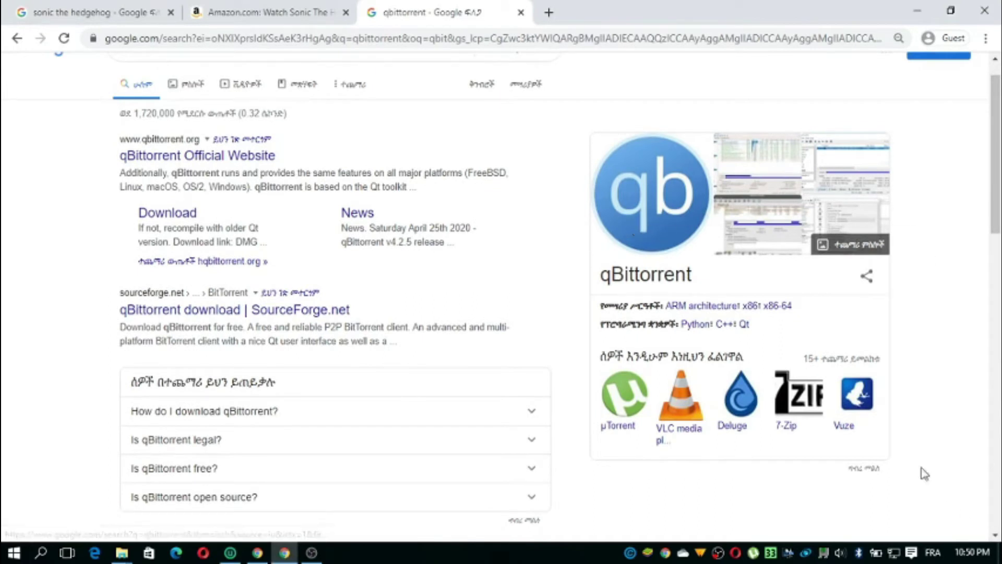
{"action": "left_click_drag", "start_coordinate": [903, 390], "coordinate": [876, 397]}
{"action": "left_click", "coordinate": [908, 387]}
{"action": "left_click_drag", "start_coordinate": [945, 369], "coordinate": [877, 403]}
{"action": "left_click", "coordinate": [956, 402]}
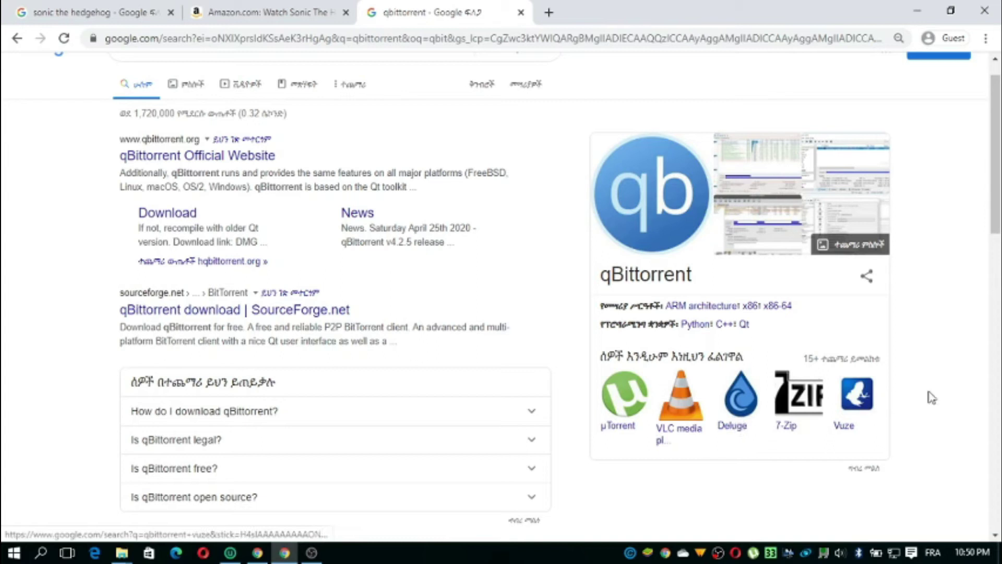
{"action": "scroll", "coordinate": [983, 157], "scroll_direction": "up", "scroll_amount": 1}
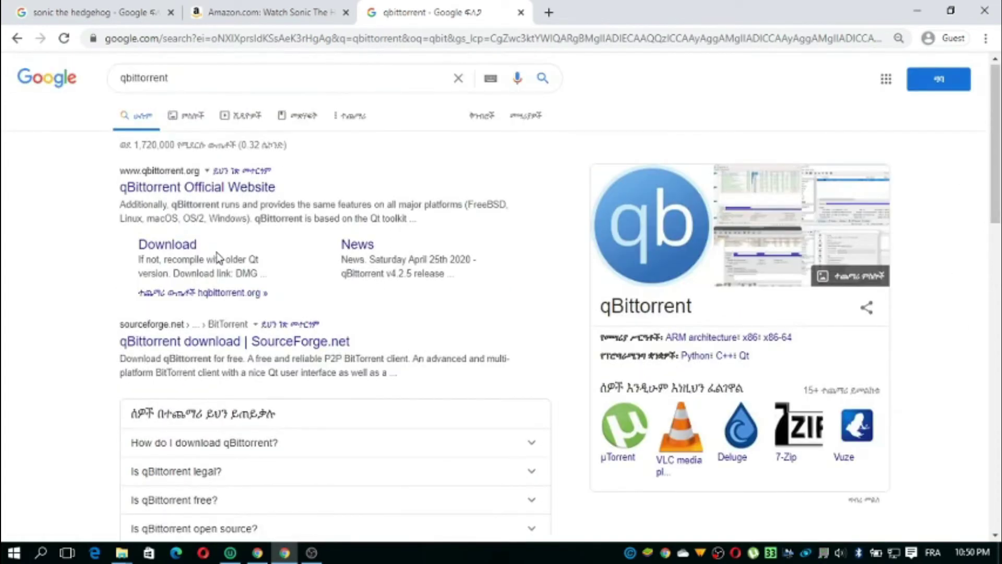
Open qBittorrent's official download page and follow the FossHub link for the 32-bit & 64-bit Windows installers.
{"action": "left_click", "coordinate": [182, 253]}
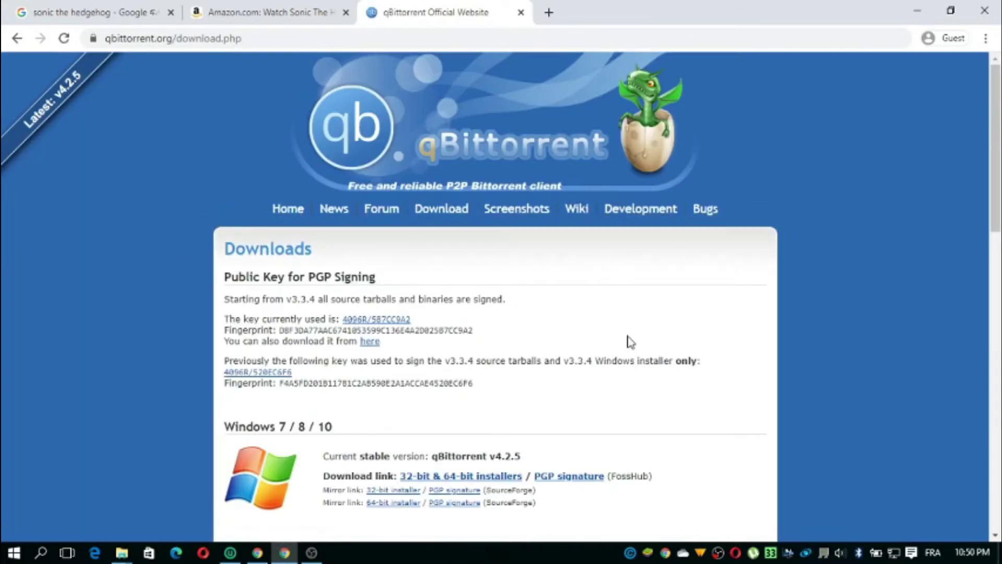
{"action": "left_click_drag", "start_coordinate": [997, 161], "coordinate": [999, 197]}
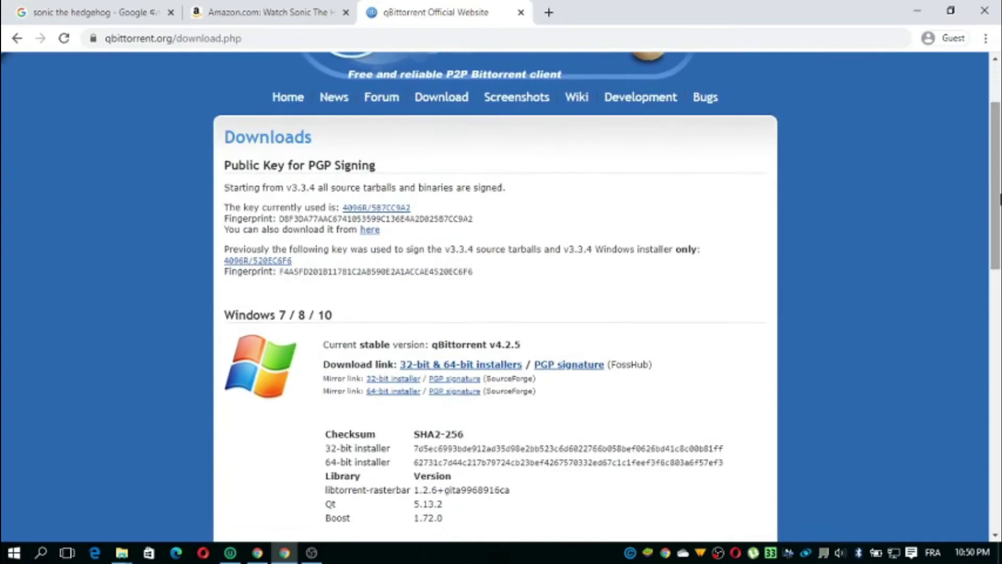
{"action": "left_click", "coordinate": [470, 366]}
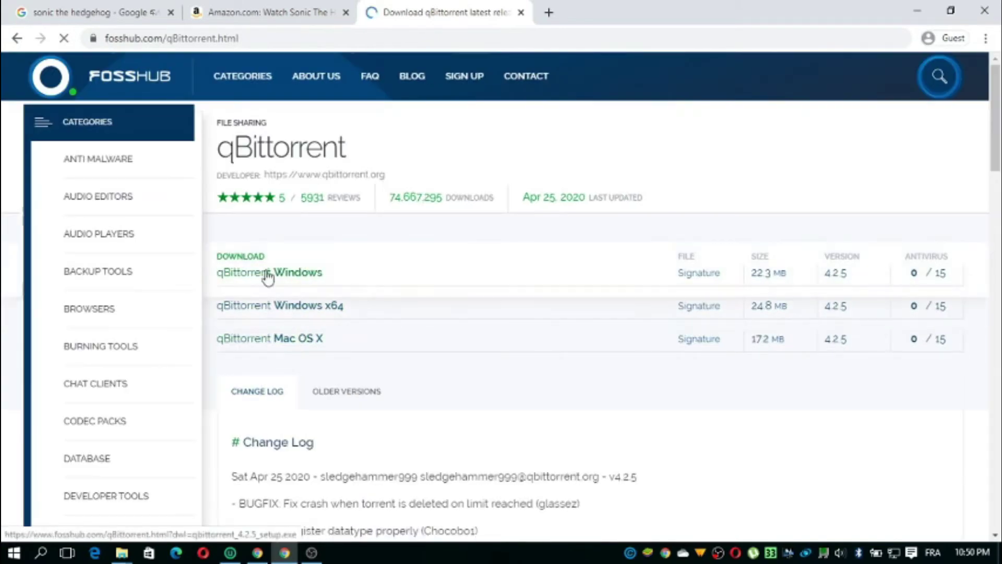
{"action": "left_click", "coordinate": [327, 273]}
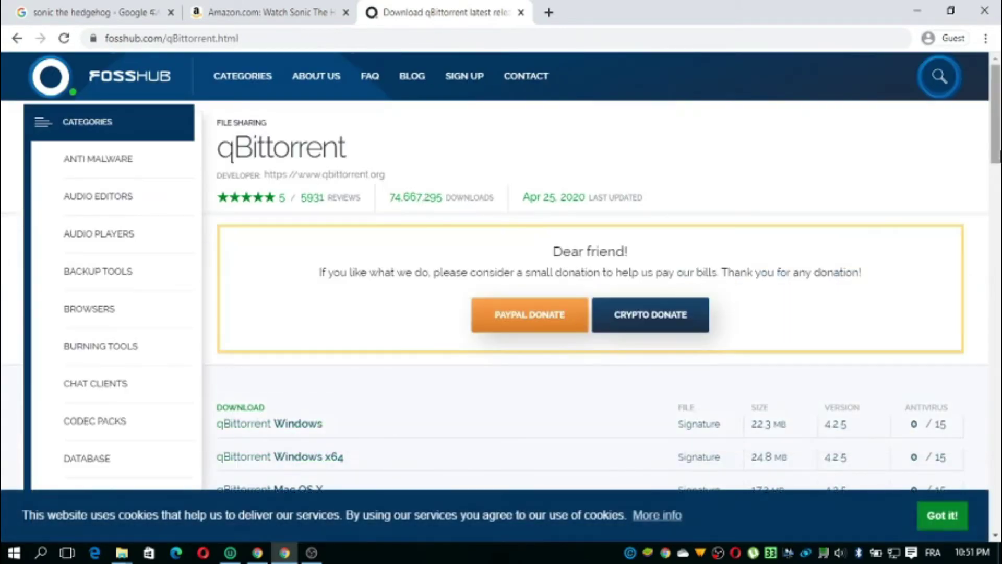
{"action": "scroll", "coordinate": [890, 211], "scroll_direction": "down", "scroll_amount": 1}
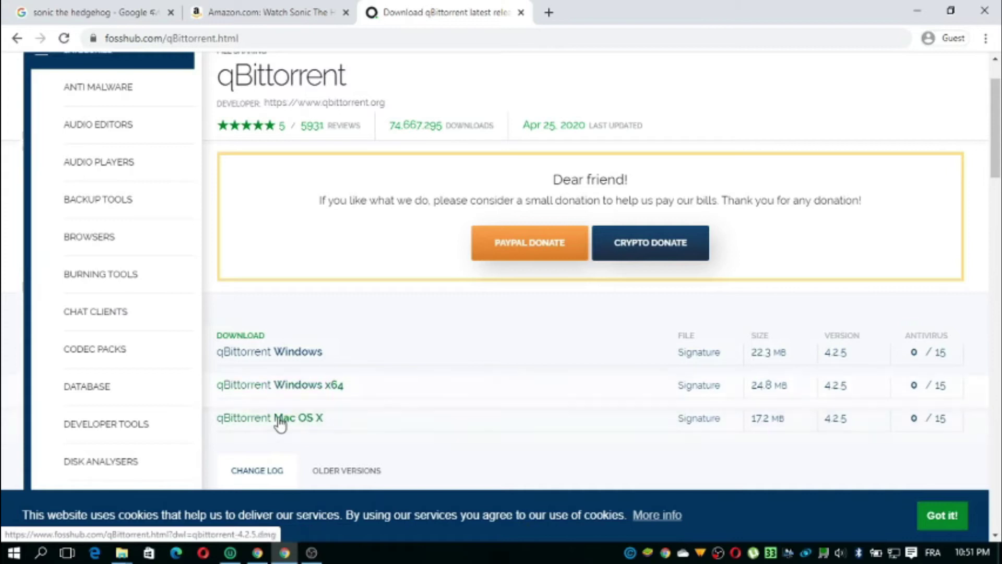
Start downloading the qBittorrent Windows x64 installer, cancel the download and dismiss its entry.
{"action": "left_click", "coordinate": [284, 386]}
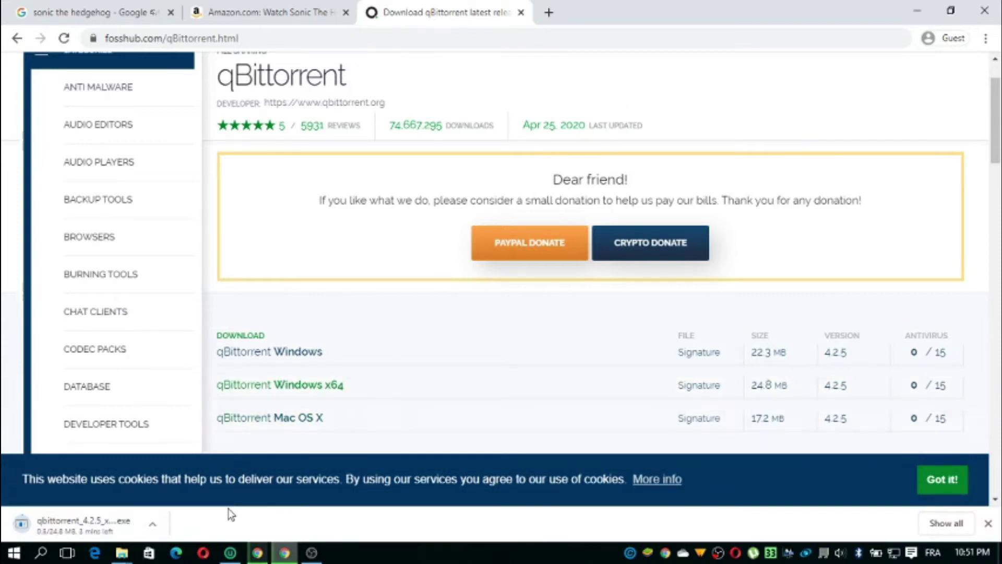
{"action": "left_click", "coordinate": [152, 524]}
{"action": "left_click", "coordinate": [159, 501]}
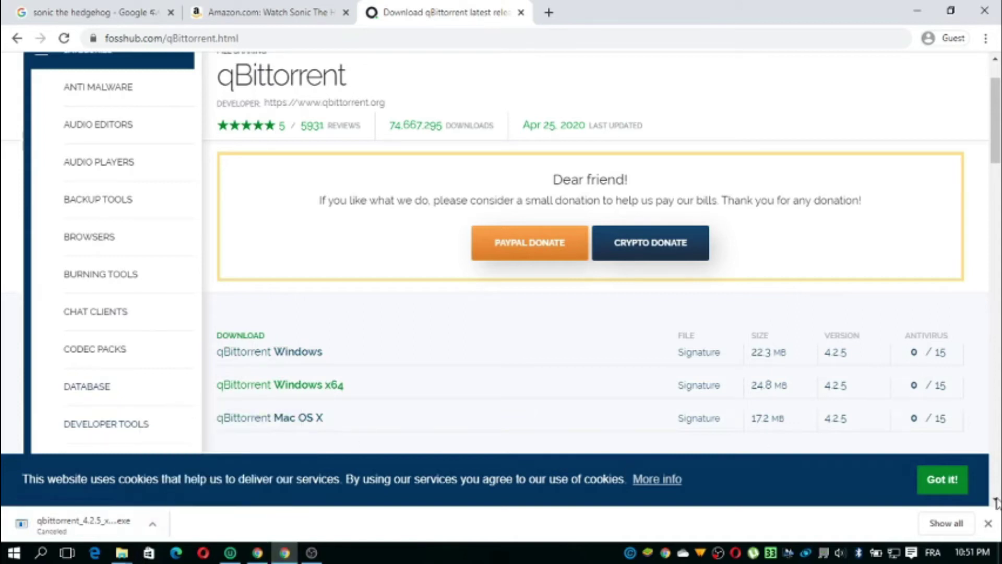
{"action": "left_click", "coordinate": [988, 523]}
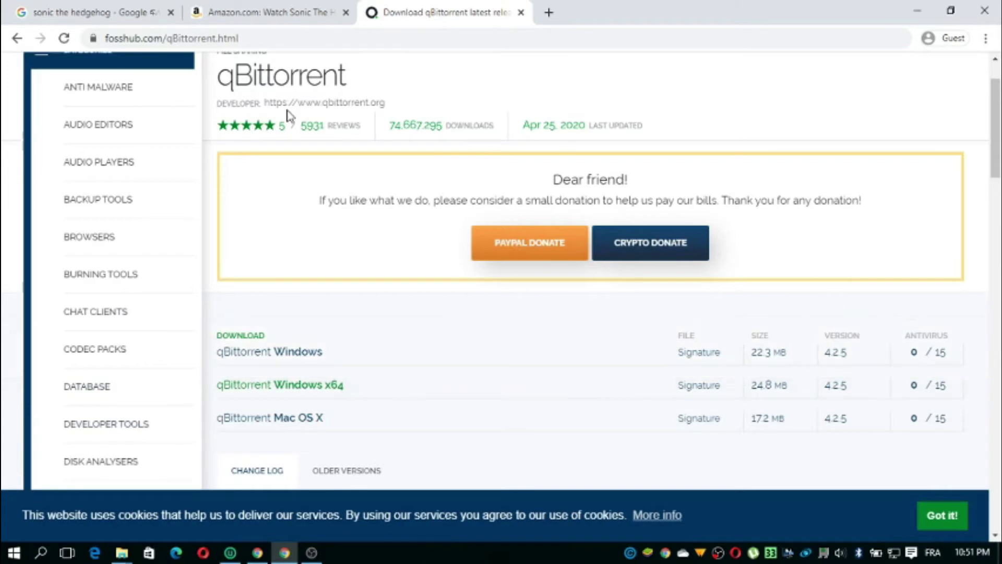
Run the qBittorrent setup file already on the desktop and choose English as the installer language.
{"action": "left_click", "coordinate": [911, 9]}
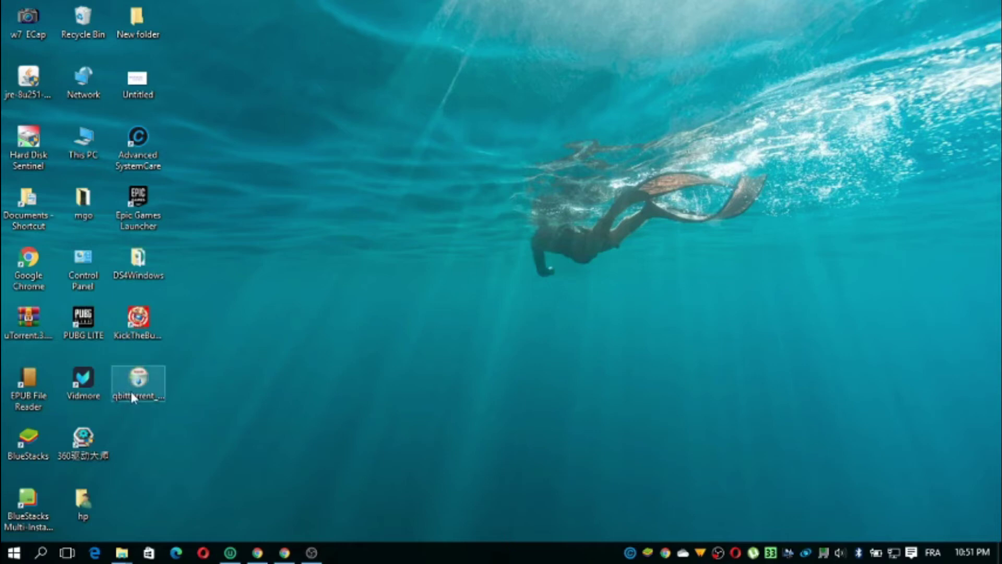
{"action": "double_click", "coordinate": [124, 378]}
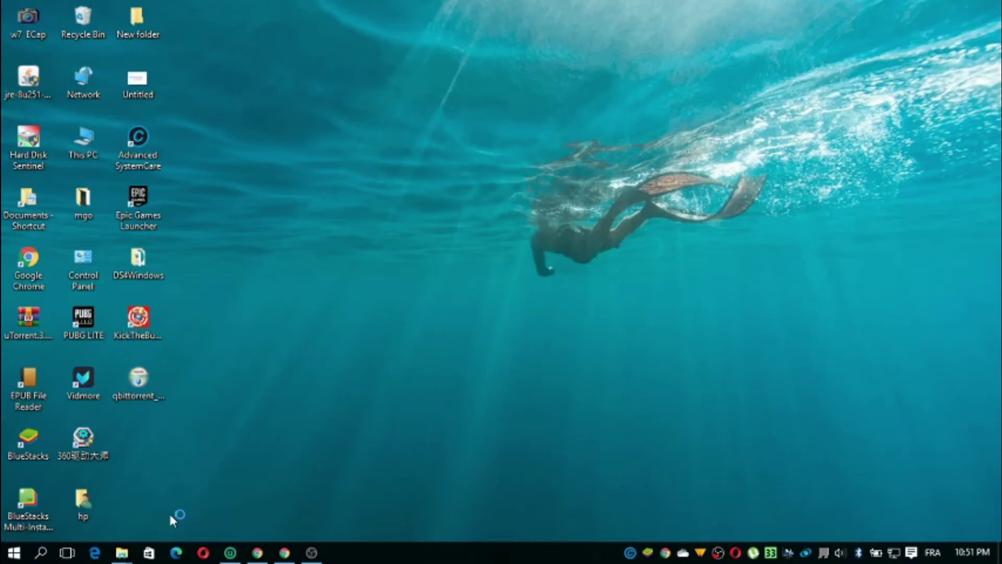
{"action": "left_click", "coordinate": [592, 285]}
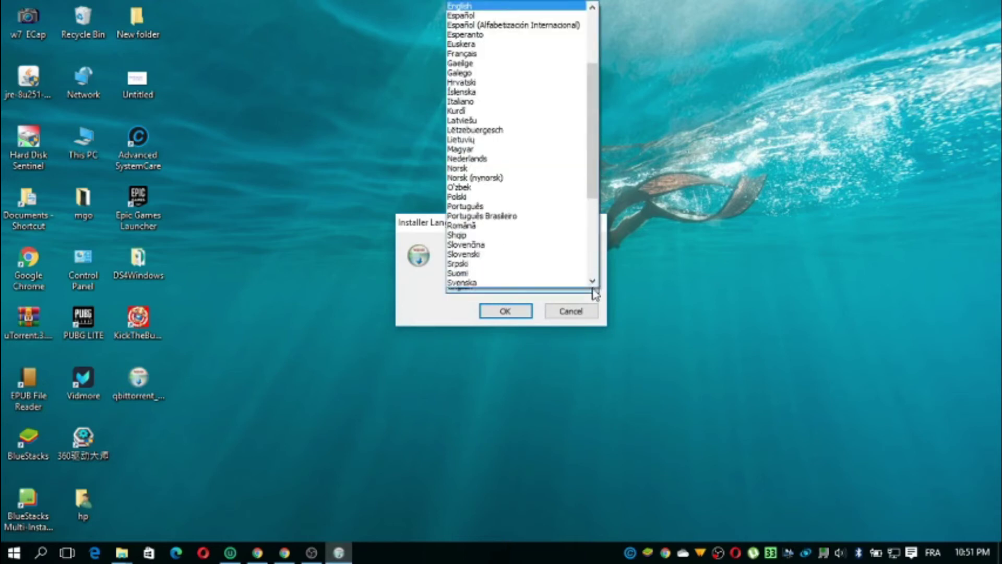
{"action": "left_click", "coordinate": [510, 6]}
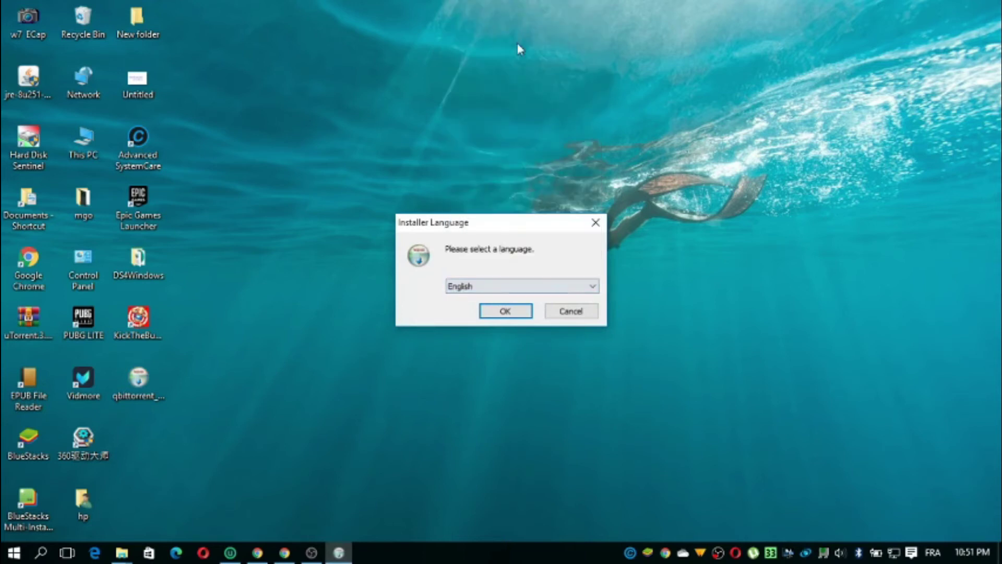
{"action": "left_click", "coordinate": [504, 311]}
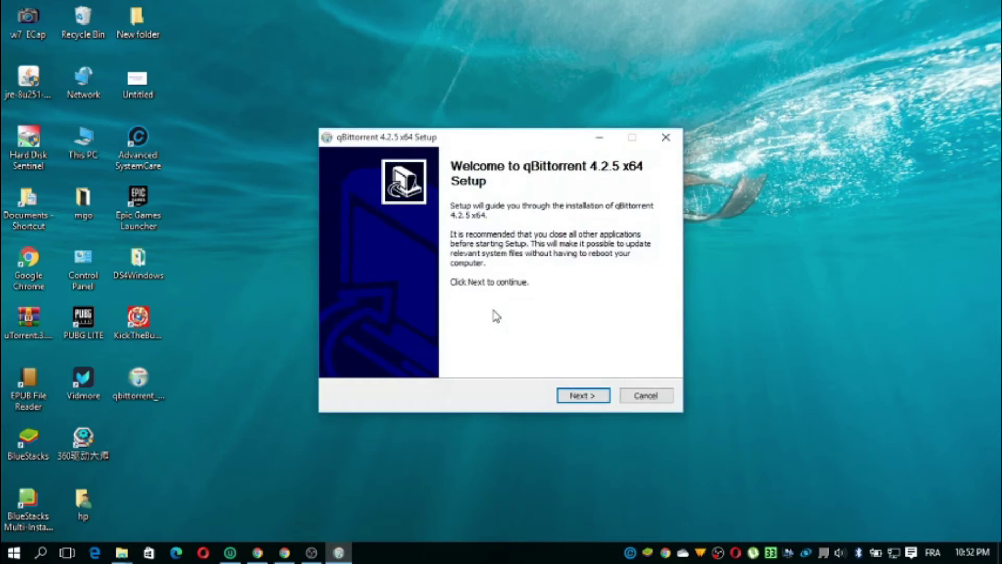
Proceed past the setup's welcome page and accept the terms of the License Agreement.
{"action": "left_click", "coordinate": [578, 395]}
{"action": "left_click", "coordinate": [340, 361]}
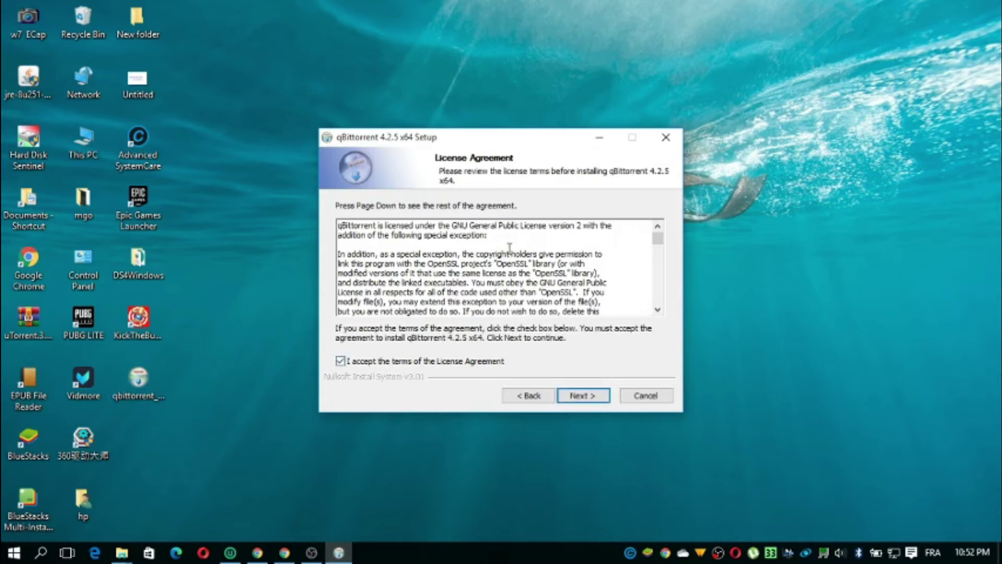
{"action": "left_click", "coordinate": [577, 397]}
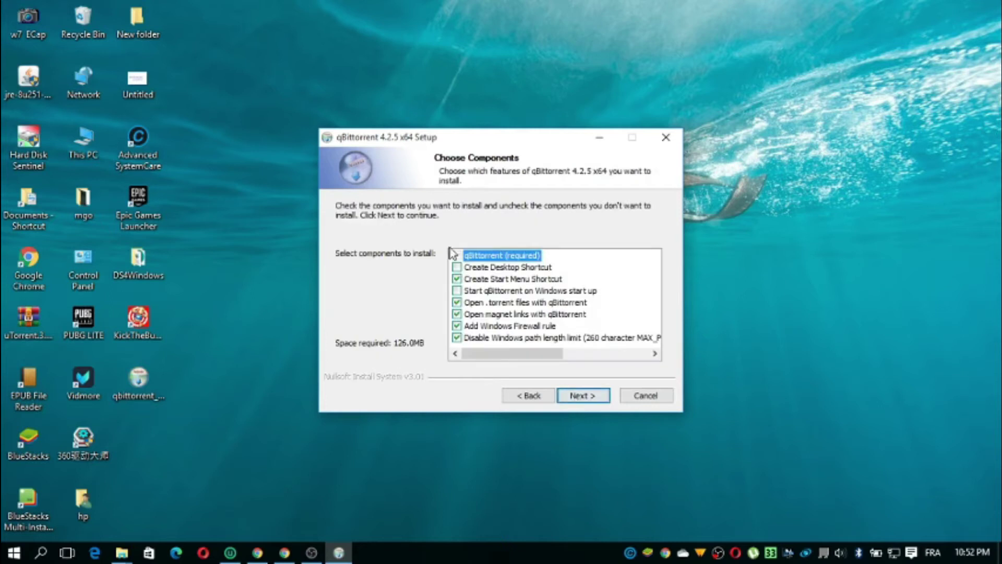
Add the desktop shortcut and the start on Windows start up option to the components being installed.
{"action": "left_click", "coordinate": [456, 268]}
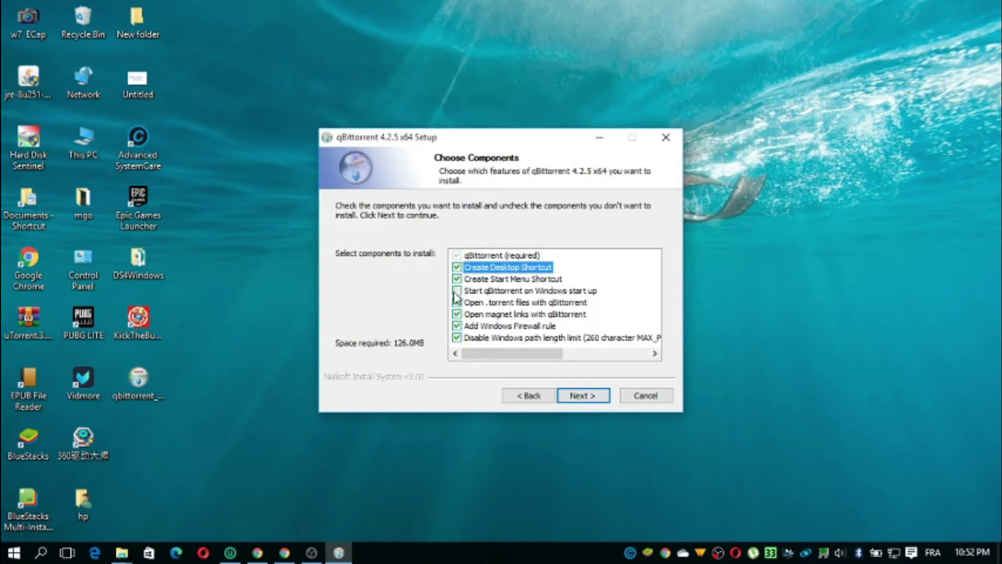
{"action": "left_click", "coordinate": [457, 292]}
{"action": "mouse_move", "coordinate": [557, 351]}
{"action": "left_mouse_down"}
{"action": "mouse_move", "coordinate": [577, 352]}
{"action": "mouse_move", "coordinate": [558, 352]}
{"action": "left_mouse_up"}
{"action": "left_click", "coordinate": [595, 398]}
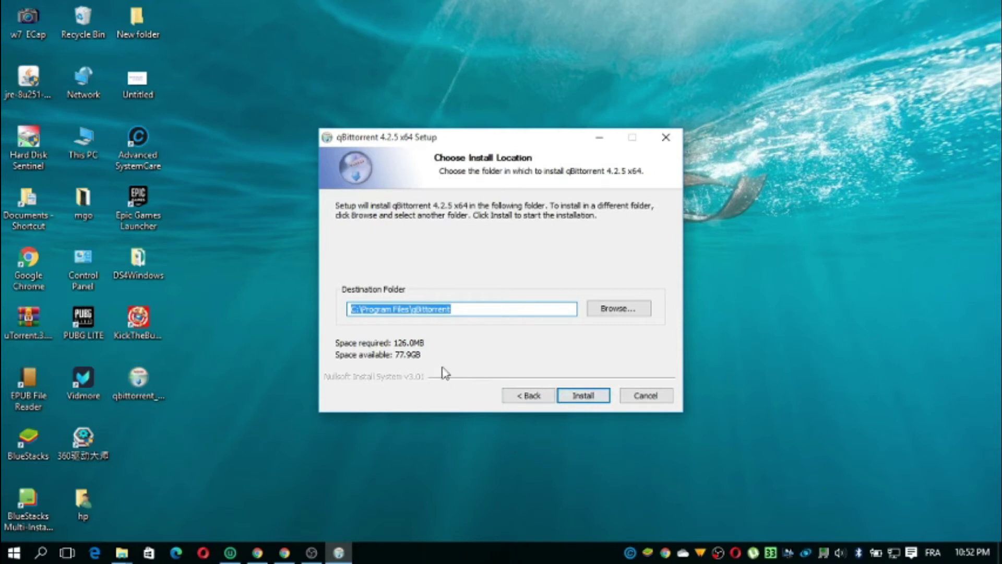
Install qBittorrent in the default destination folder and finish the setup without launching the program.
{"action": "left_click", "coordinate": [588, 396]}
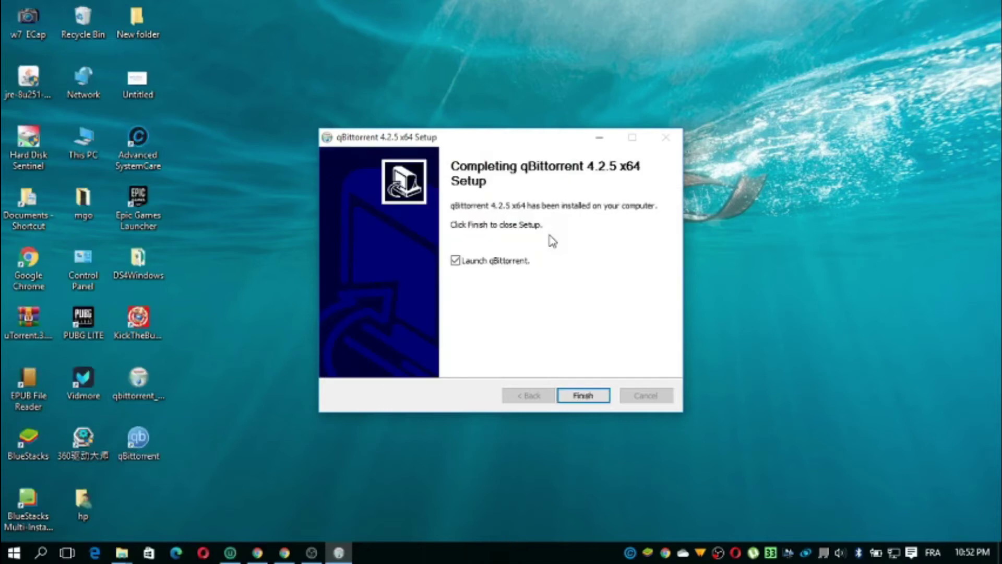
{"action": "left_click", "coordinate": [455, 260]}
{"action": "left_click", "coordinate": [578, 393]}
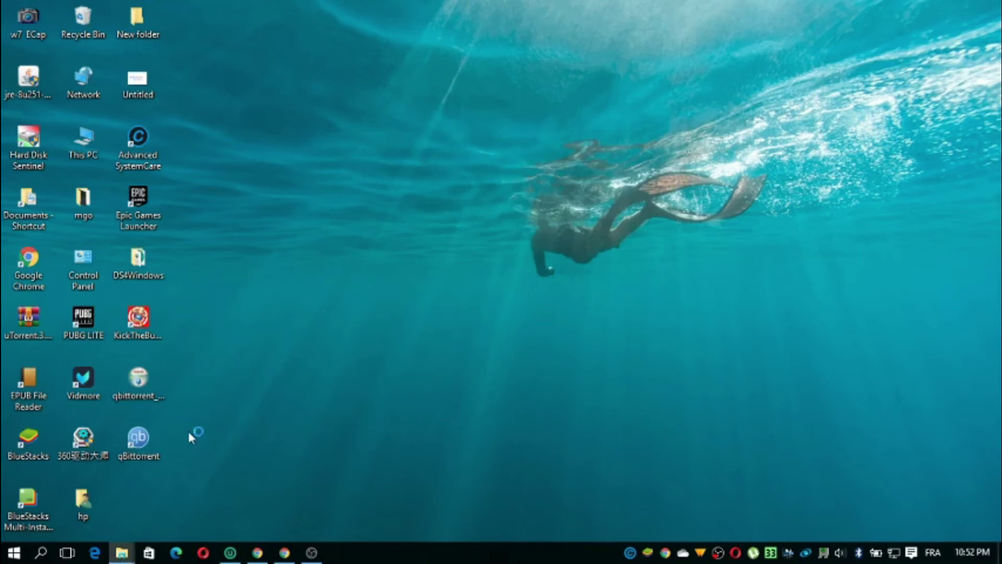
Dismiss the Advanced SystemCare startup alert, launch qBittorrent from the desktop, agree to its legal notice, and minimize it.
{"action": "left_click_drag", "start_coordinate": [152, 478], "coordinate": [253, 396]}
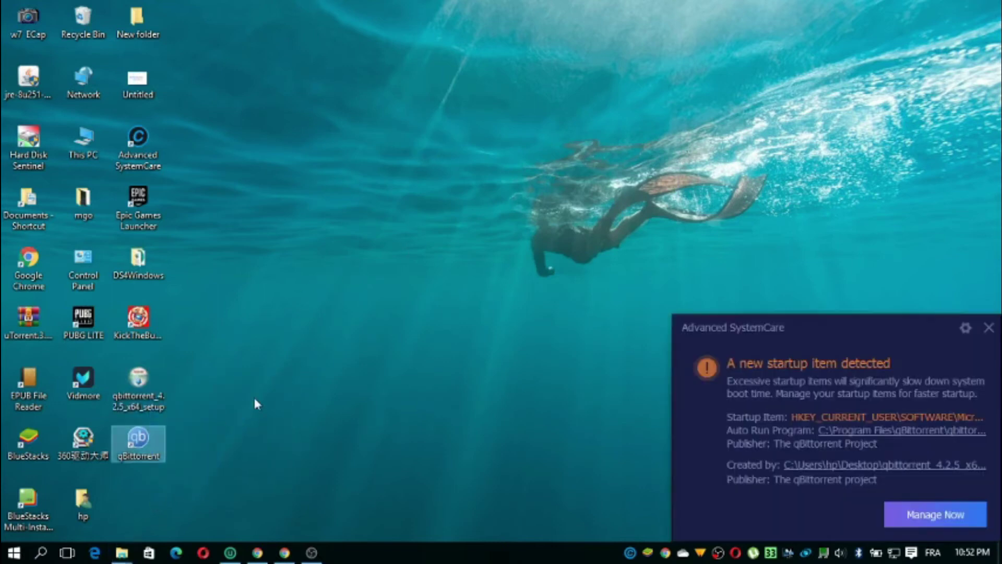
{"action": "left_click", "coordinate": [453, 377]}
{"action": "left_click", "coordinate": [989, 329]}
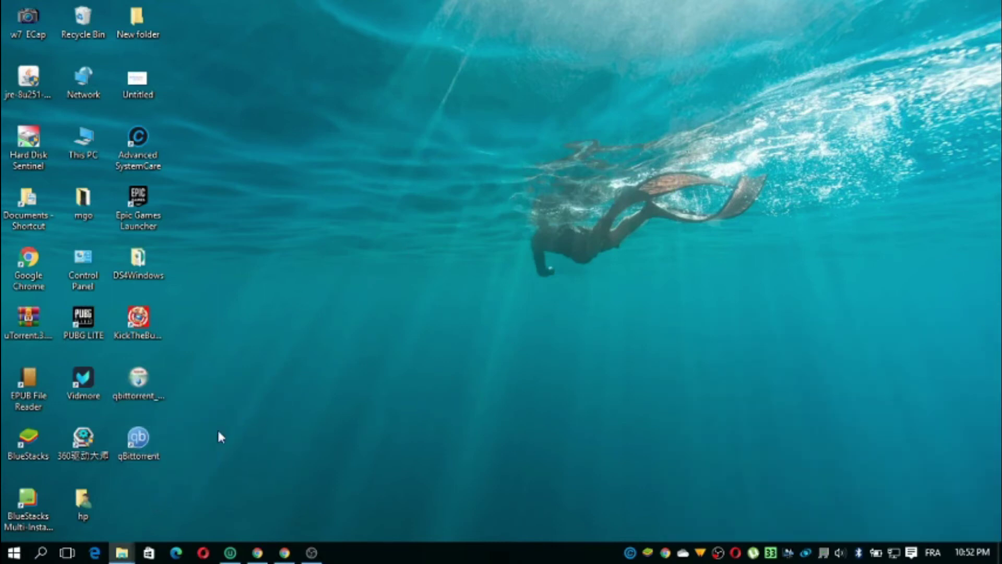
{"action": "double_click", "coordinate": [151, 440]}
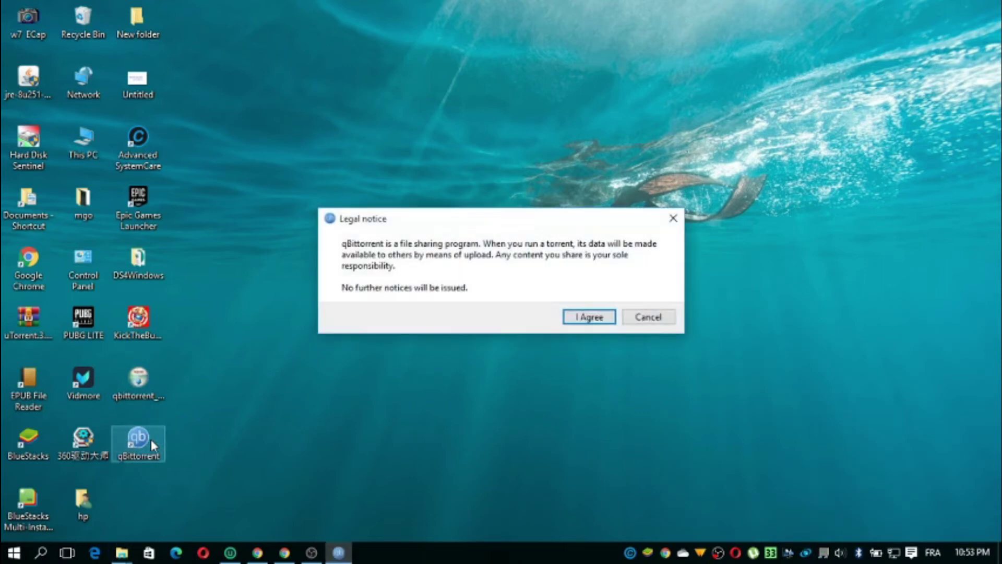
{"action": "left_click", "coordinate": [598, 320]}
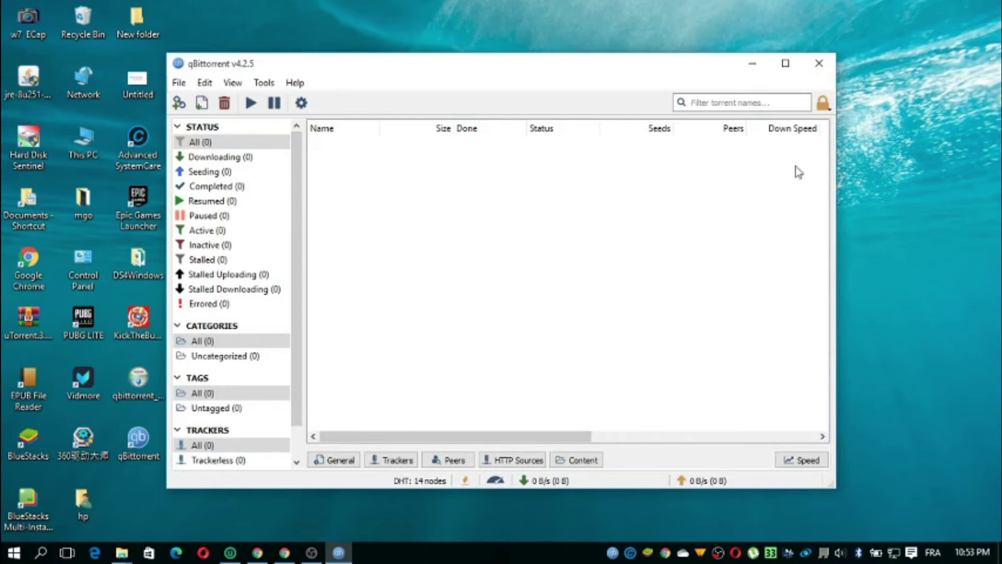
{"action": "left_click", "coordinate": [749, 64]}
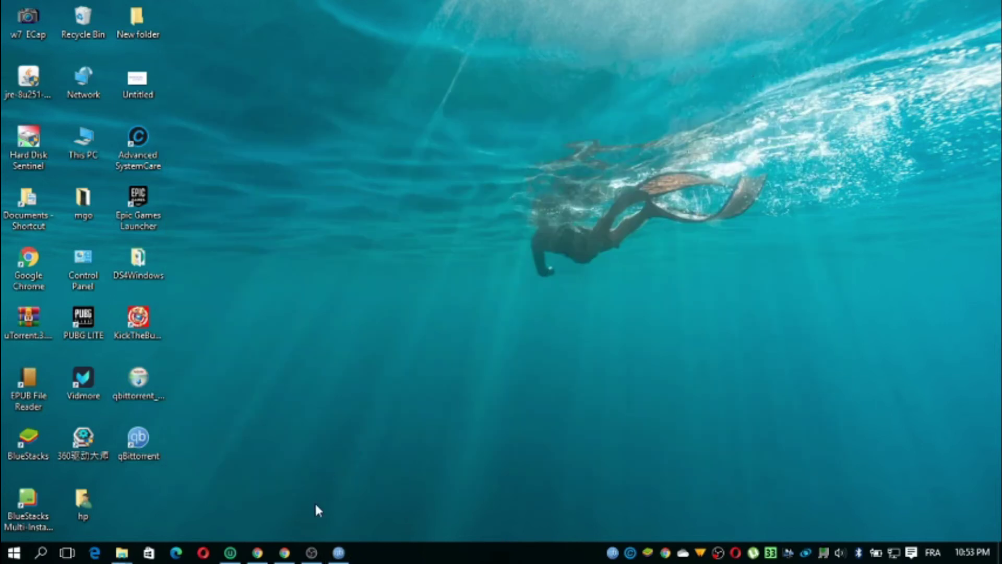
Switch to Chrome and copy the title Sonic The Hedgehog from the film's Amazon Prime Video page.
{"action": "left_click", "coordinate": [284, 552]}
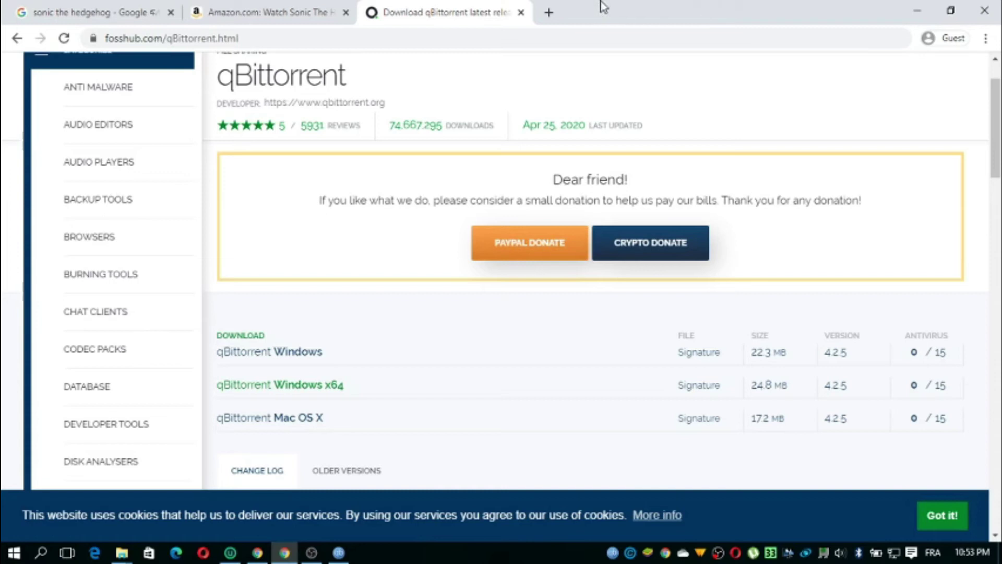
{"action": "left_click", "coordinate": [295, 11]}
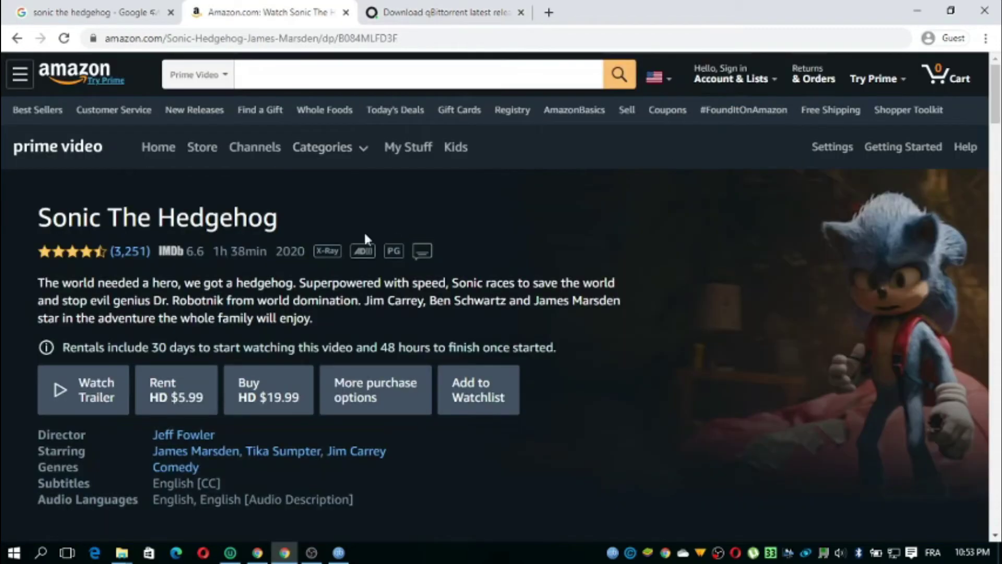
{"action": "left_click_drag", "start_coordinate": [292, 218], "coordinate": [45, 217]}
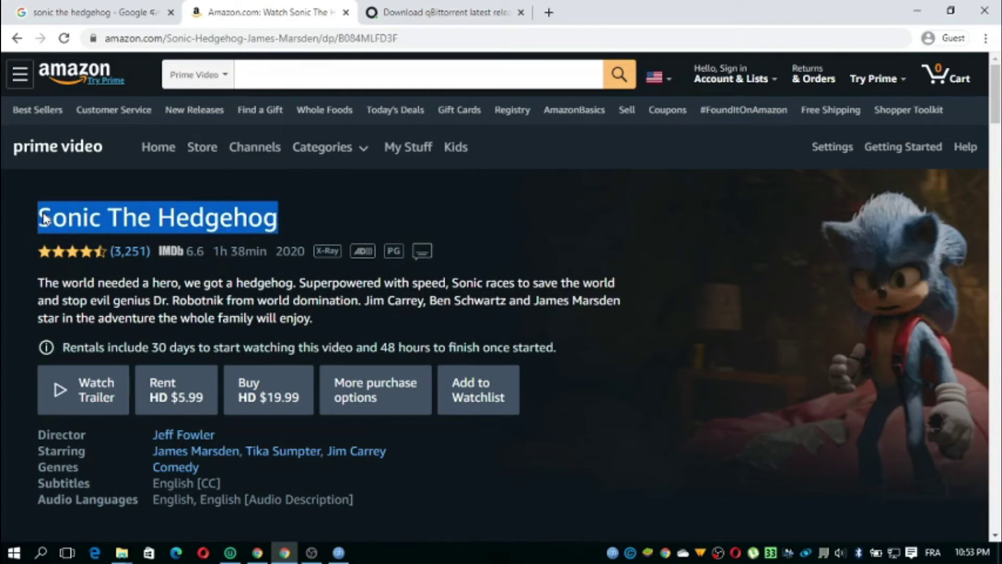
{"action": "right_click", "coordinate": [44, 218]}
{"action": "left_click", "coordinate": [105, 222]}
Open the website magnetdl.com in a new browser tab.
{"action": "left_click", "coordinate": [552, 12]}
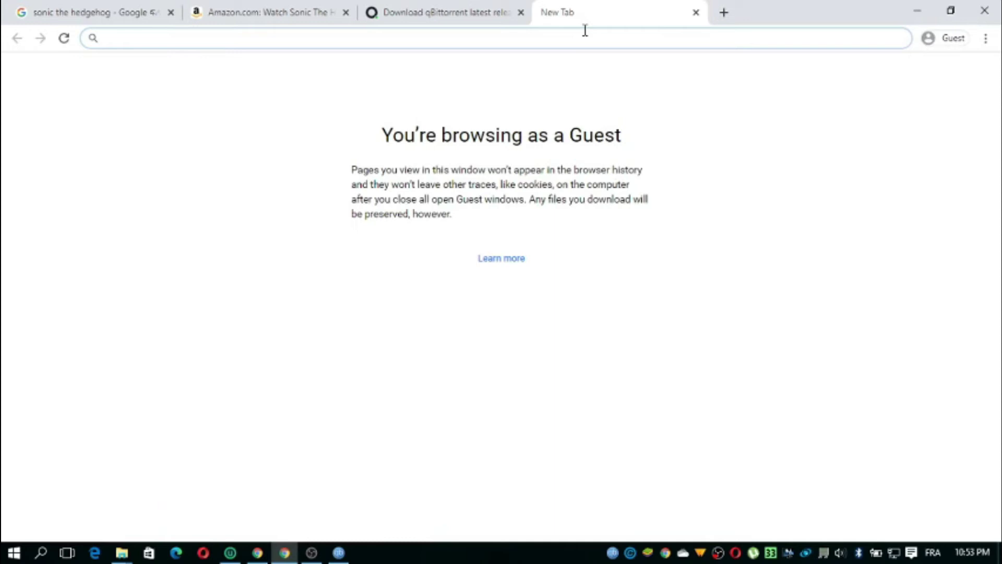
{"action": "type", "text": ".q"}
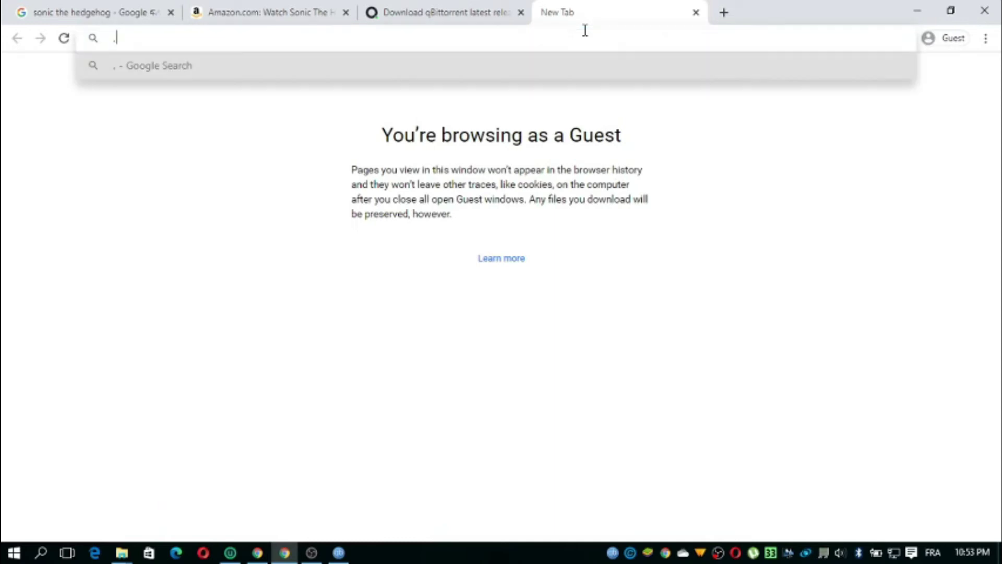
{"action": "key", "text": "BackSpace"}
{"action": "key", "text": "BackSpace"}
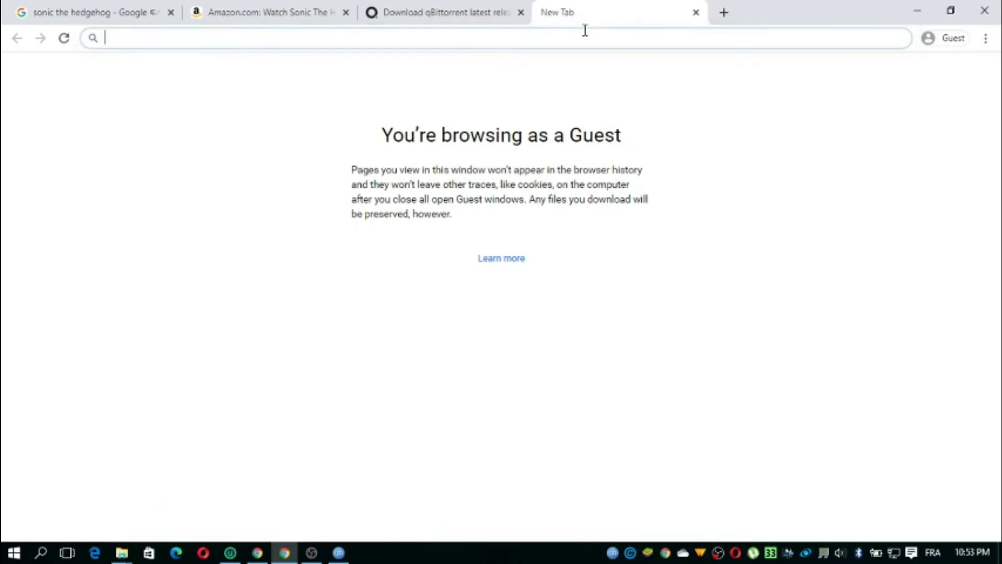
{"action": "type", "text": "magnet"}
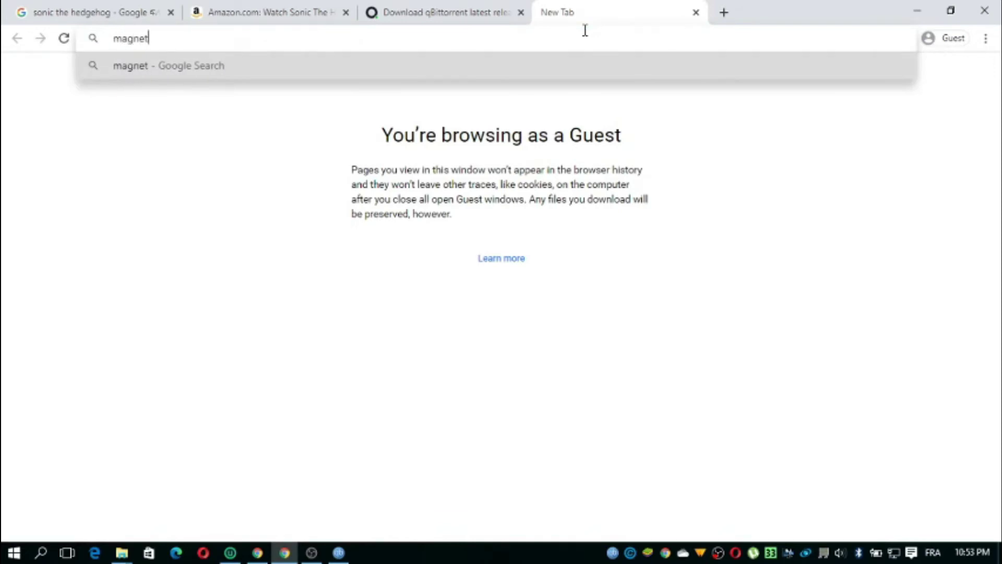
{"action": "type", "text": "dl"}
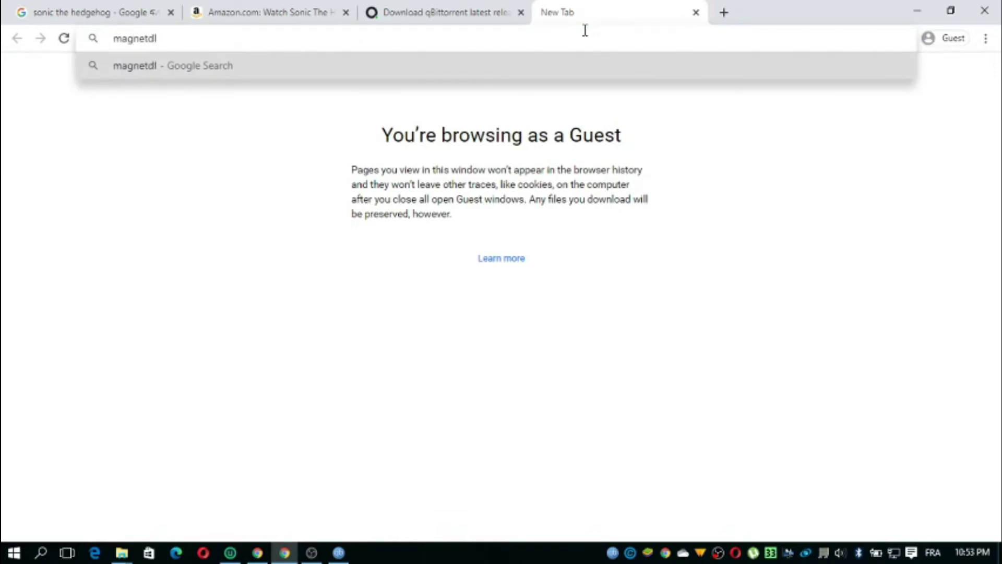
{"action": "type", "text": ".com"}
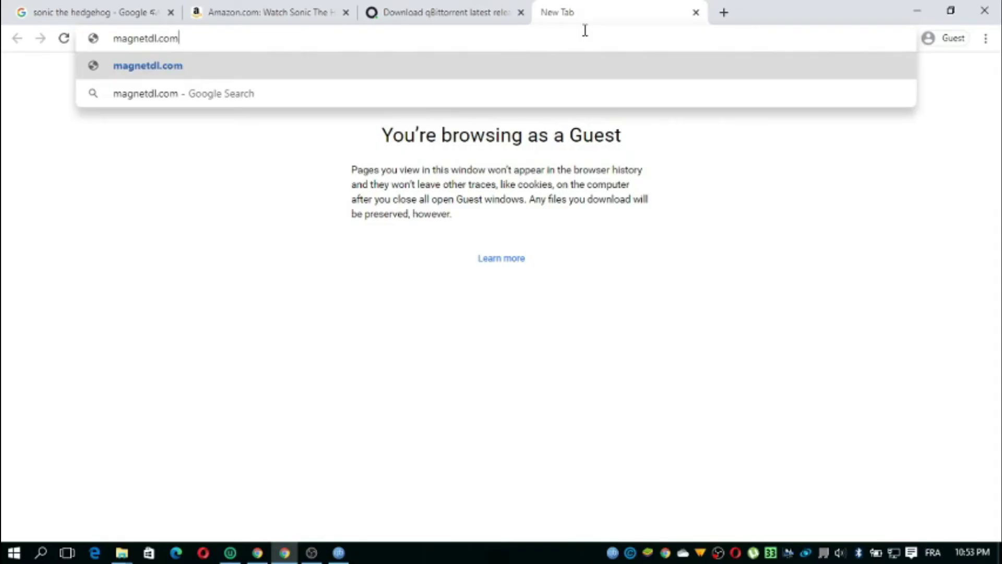
{"action": "key", "text": "Return"}
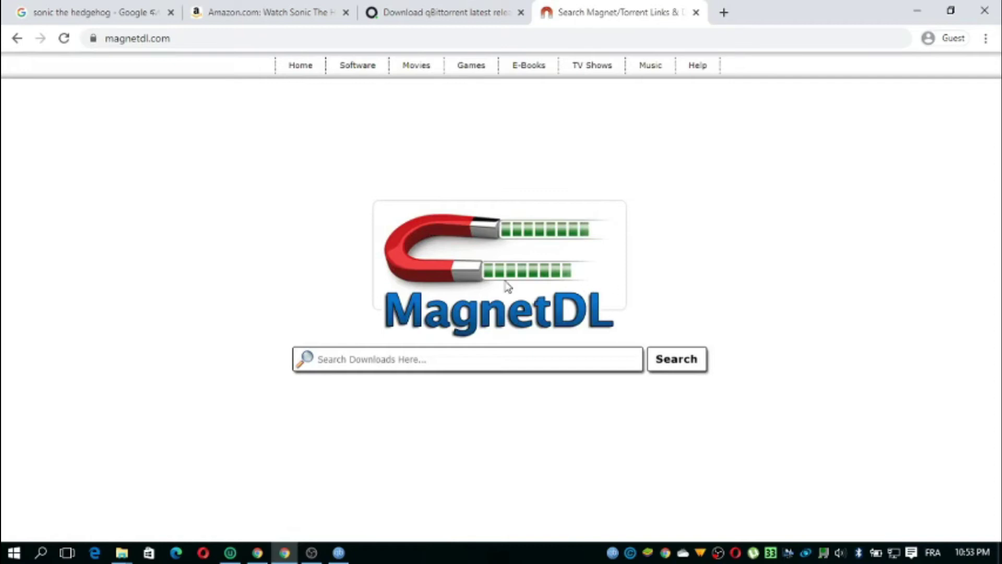
Search MagnetDL for the copied title Sonic The Hedgehog.
{"action": "right_click", "coordinate": [323, 359]}
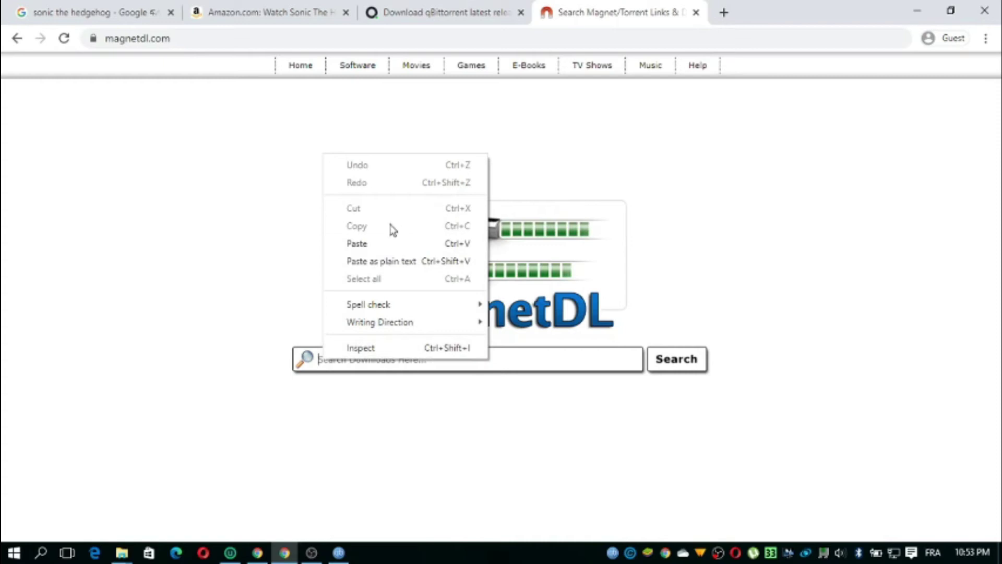
{"action": "left_click", "coordinate": [385, 241]}
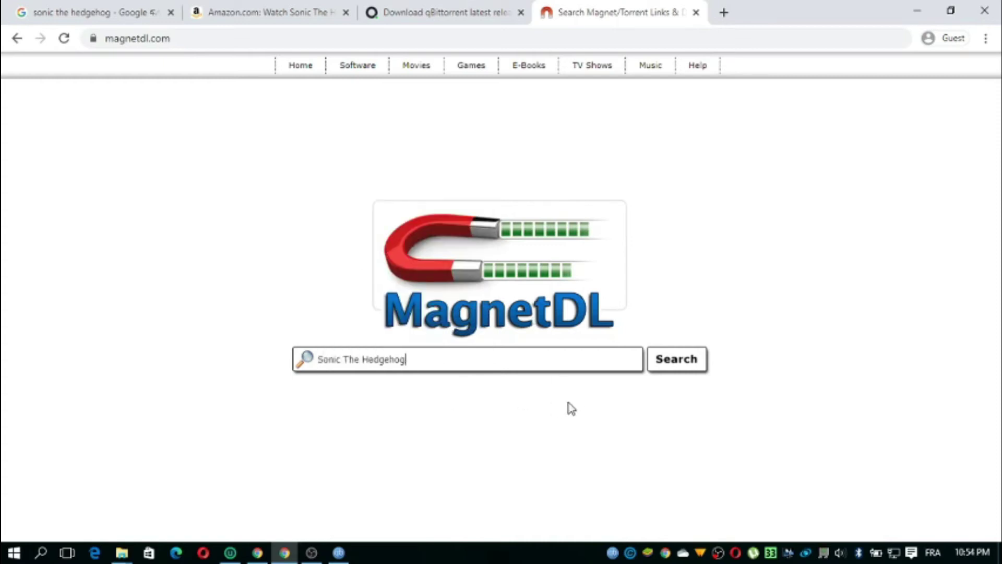
{"action": "left_click", "coordinate": [656, 366]}
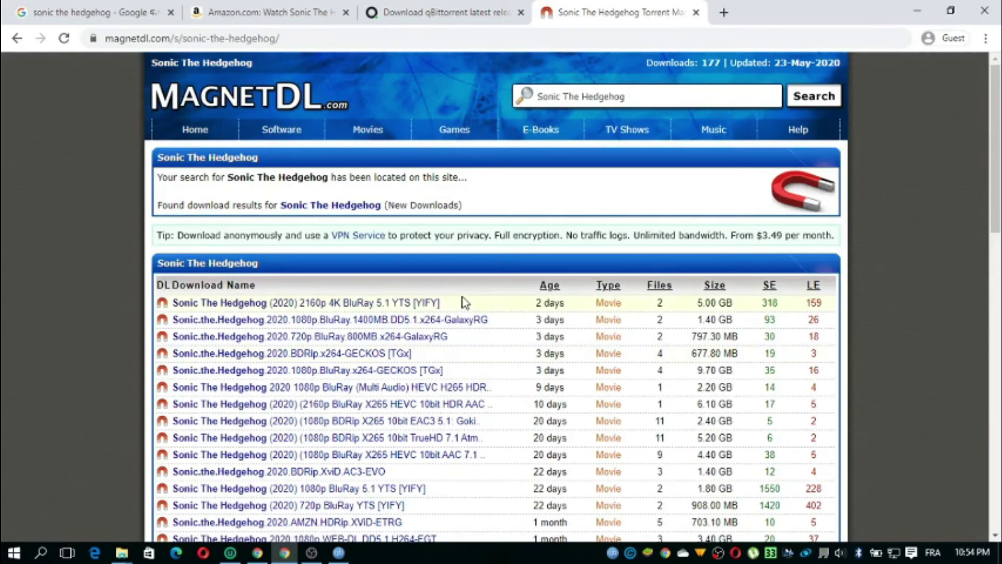
Look through the search results and open Sonic.the.Hedgehog.2020.720p.BluRay.800MB.x264-GalaxyRG in a new tab.
{"action": "scroll", "coordinate": [360, 277], "scroll_direction": "down", "scroll_amount": 2}
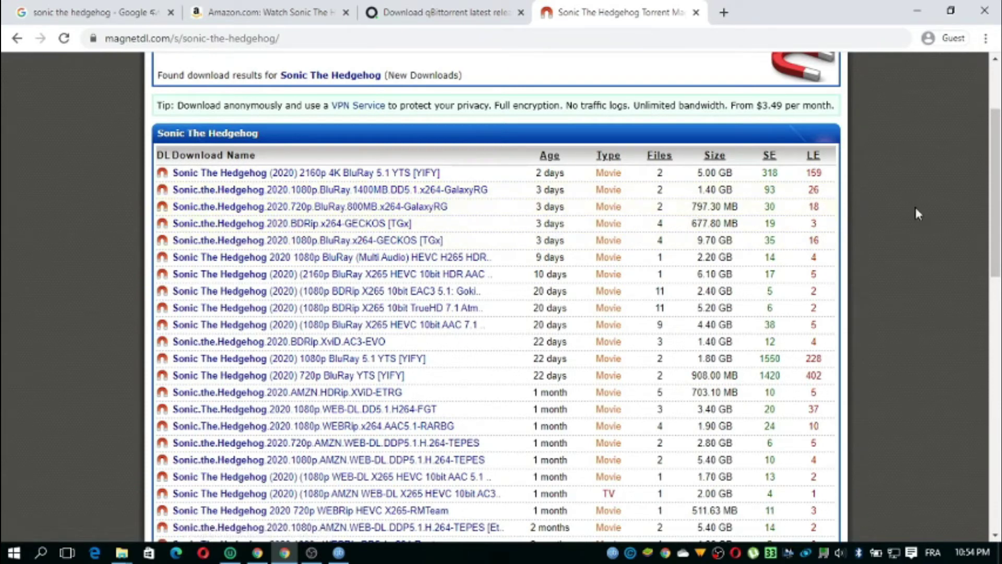
{"action": "mouse_move", "coordinate": [996, 151]}
{"action": "left_mouse_down"}
{"action": "mouse_move", "coordinate": [998, 305]}
{"action": "mouse_move", "coordinate": [998, 136]}
{"action": "left_mouse_up"}
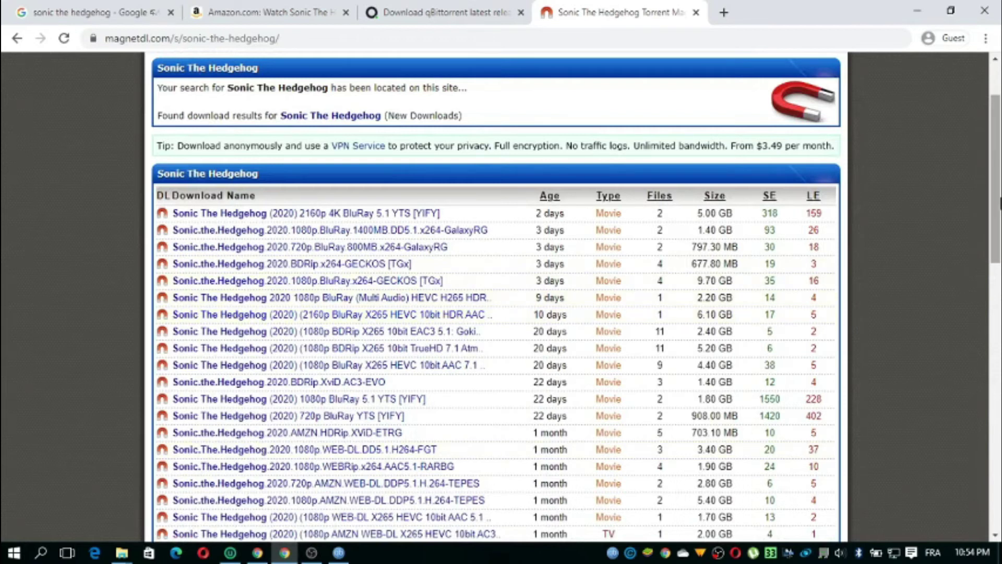
{"action": "mouse_move", "coordinate": [1000, 174]}
{"action": "left_mouse_down"}
{"action": "mouse_move", "coordinate": [999, 184]}
{"action": "mouse_move", "coordinate": [1000, 157]}
{"action": "left_mouse_up"}
{"action": "right_click", "coordinate": [261, 295]}
{"action": "left_click", "coordinate": [293, 306]}
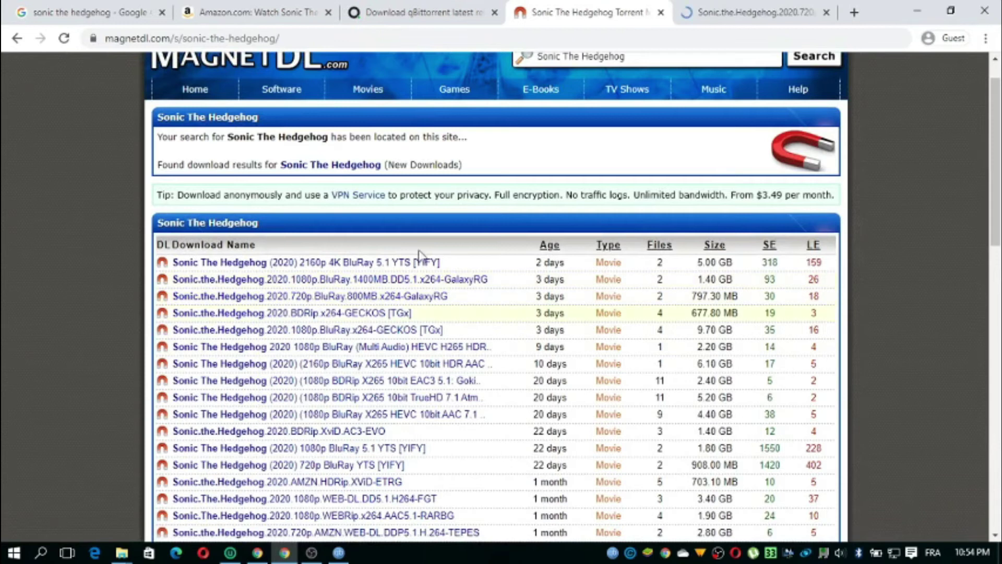
Open MagnetDL's Movies category and look through the first page of listed downloads.
{"action": "left_click_drag", "start_coordinate": [997, 156], "coordinate": [997, 144]}
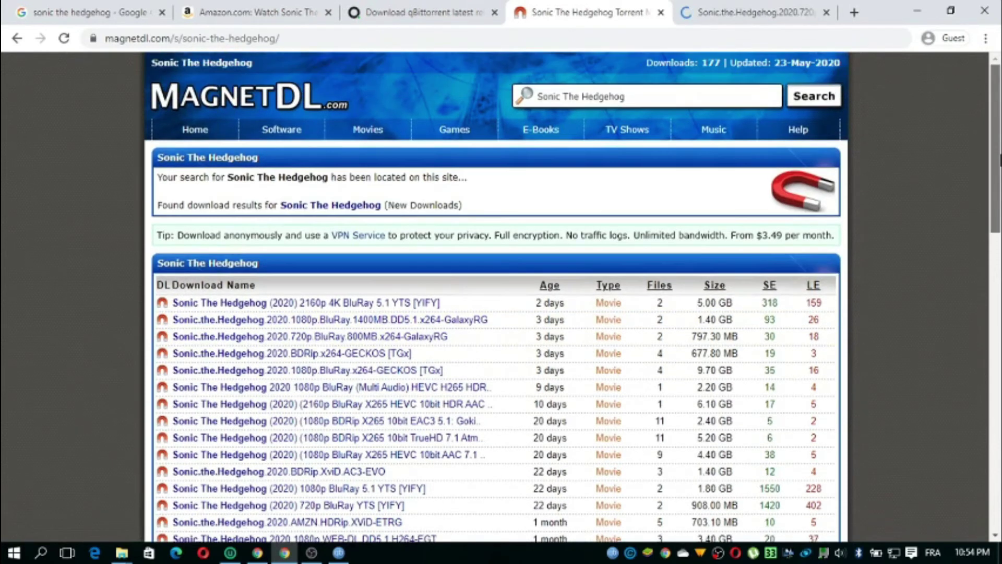
{"action": "triple_click", "coordinate": [643, 97]}
{"action": "type", "text": "b"}
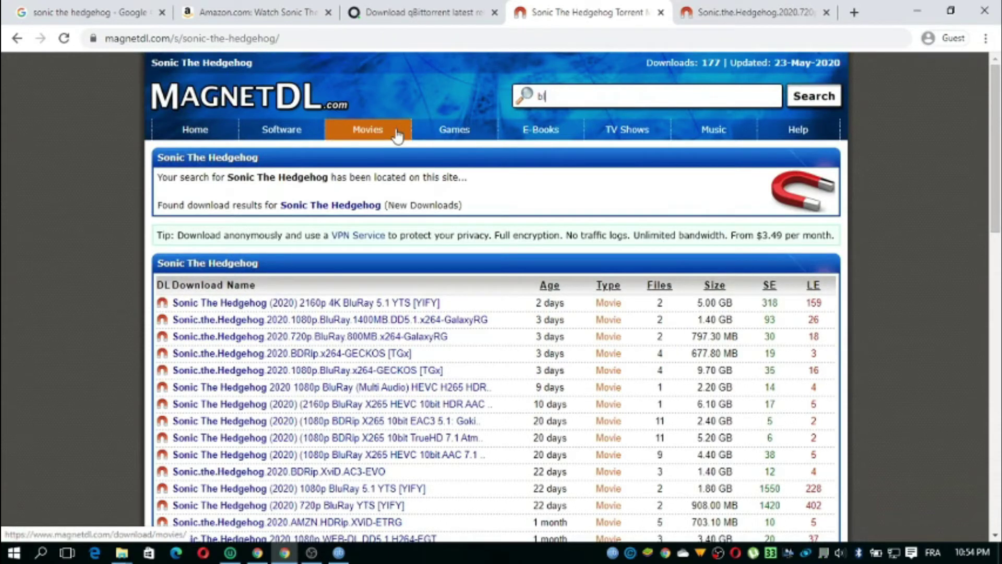
{"action": "left_click", "coordinate": [391, 137]}
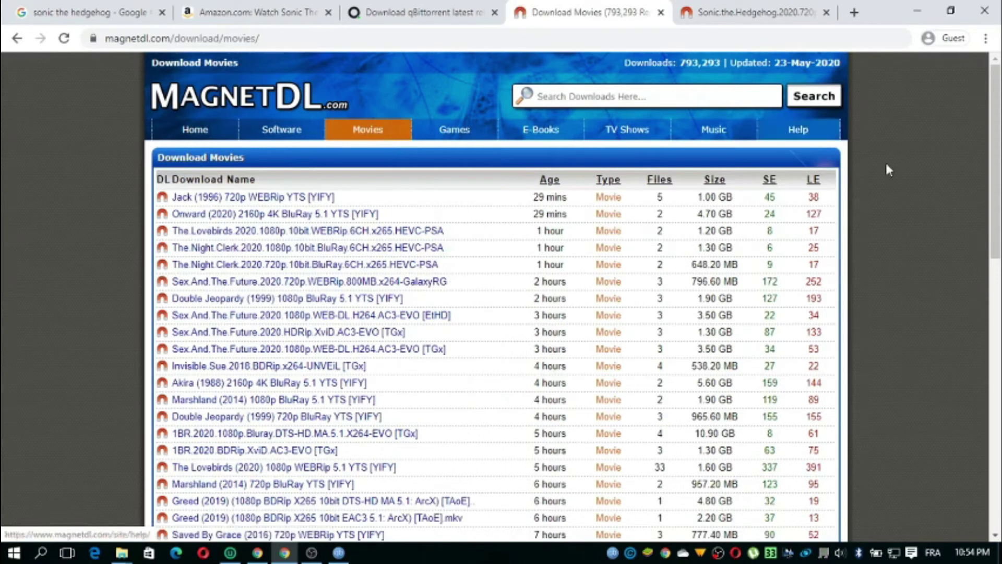
{"action": "scroll", "coordinate": [592, 184], "scroll_direction": "down", "scroll_amount": 1}
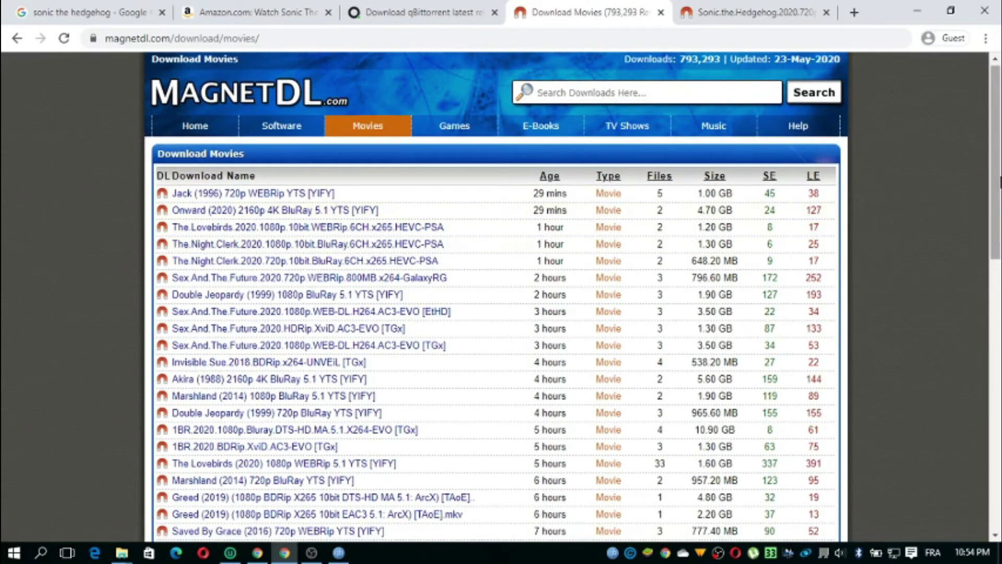
{"action": "left_click_drag", "start_coordinate": [999, 148], "coordinate": [1000, 315]}
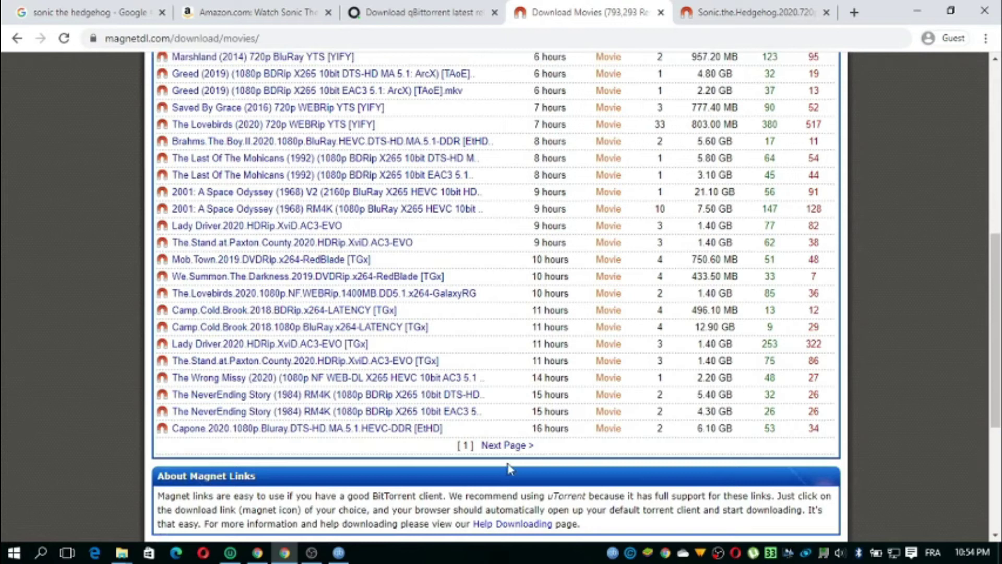
{"action": "left_click_drag", "start_coordinate": [998, 376], "coordinate": [999, 201]}
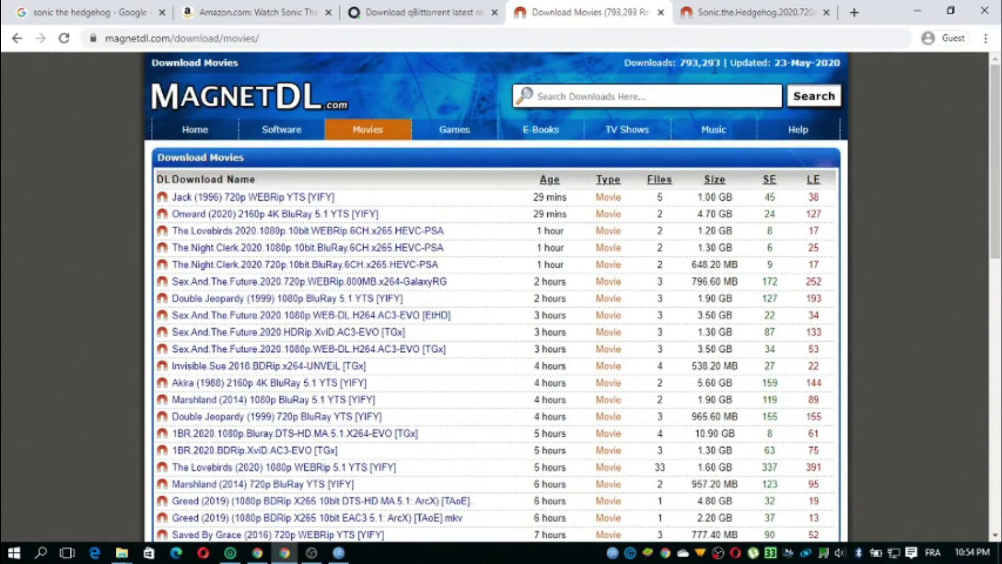
Go to the 720p BluRay torrent's page and open its magnet link in qBittorrent.
{"action": "left_click", "coordinate": [757, 11]}
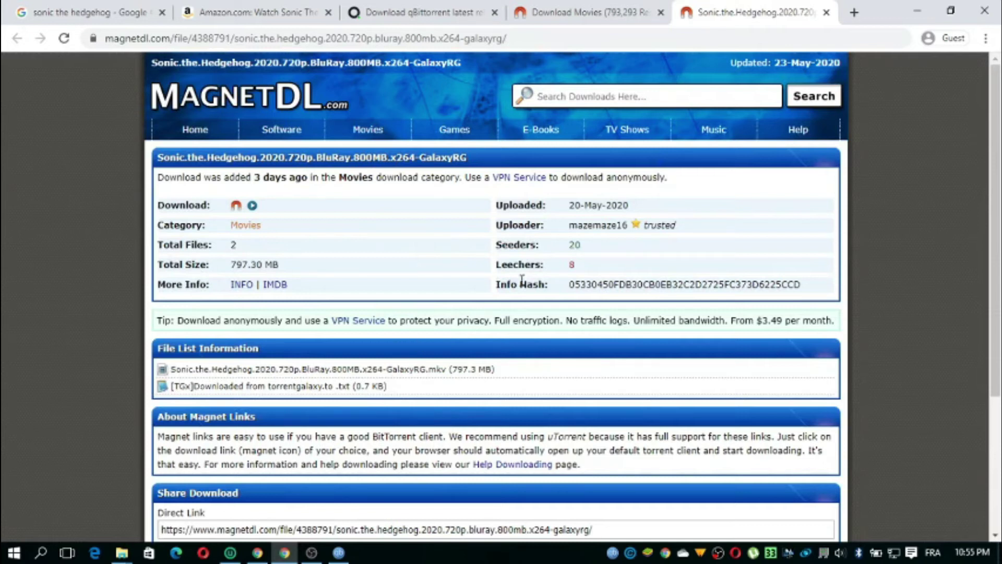
{"action": "left_click", "coordinate": [236, 206]}
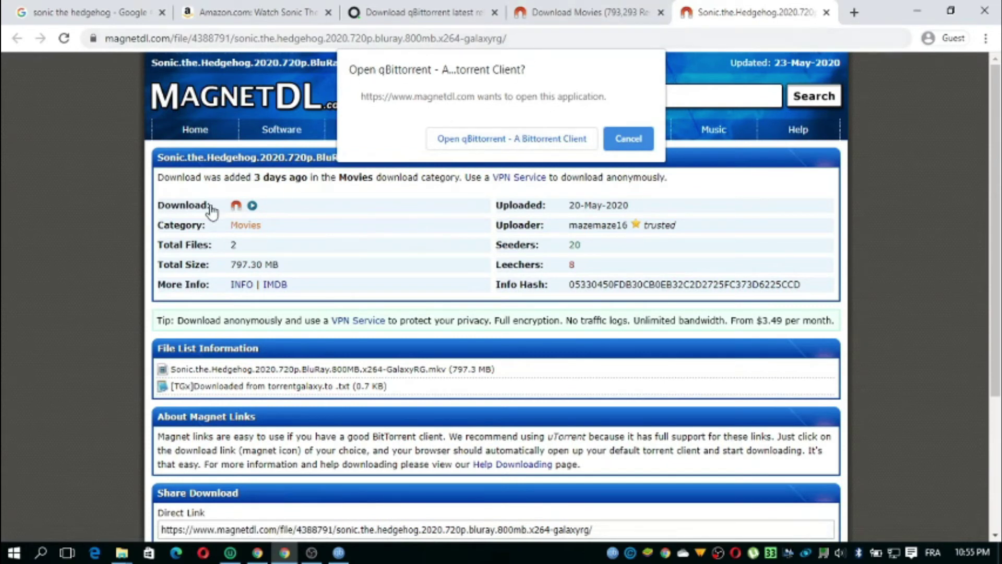
{"action": "left_click", "coordinate": [508, 140]}
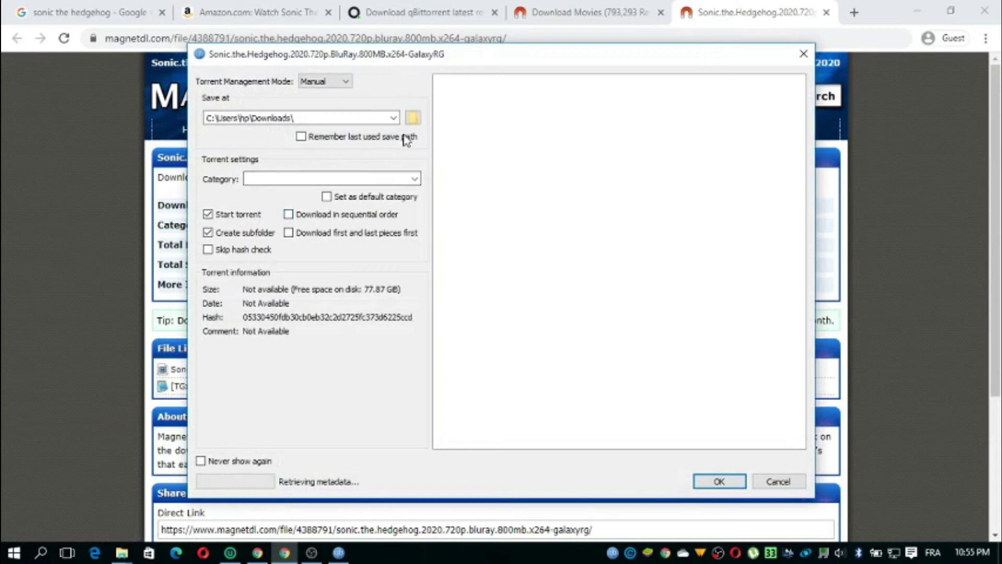
Set the torrent's save location to Local Disk (E:) and start the download.
{"action": "left_click", "coordinate": [412, 117]}
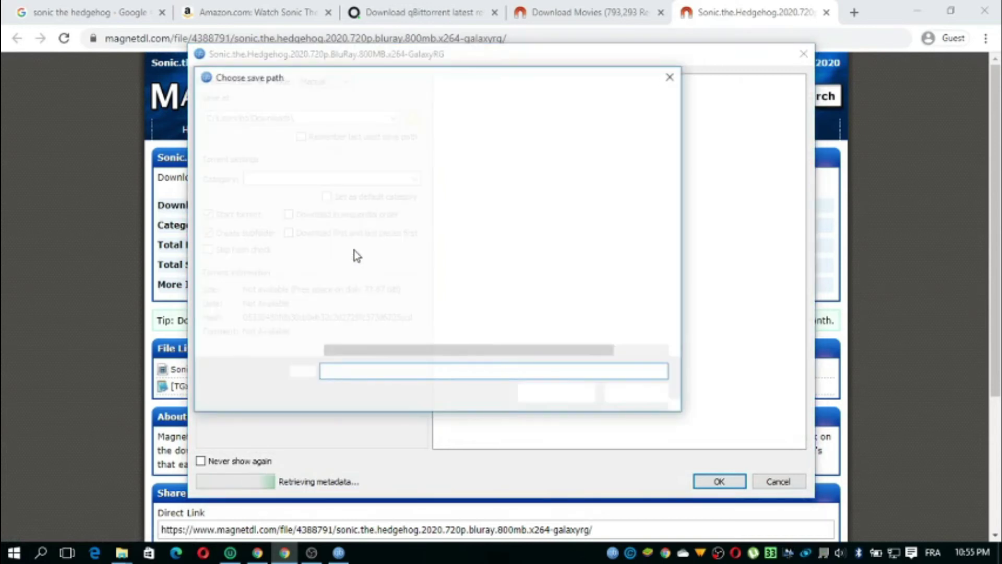
{"action": "left_click_drag", "start_coordinate": [300, 260], "coordinate": [304, 331]}
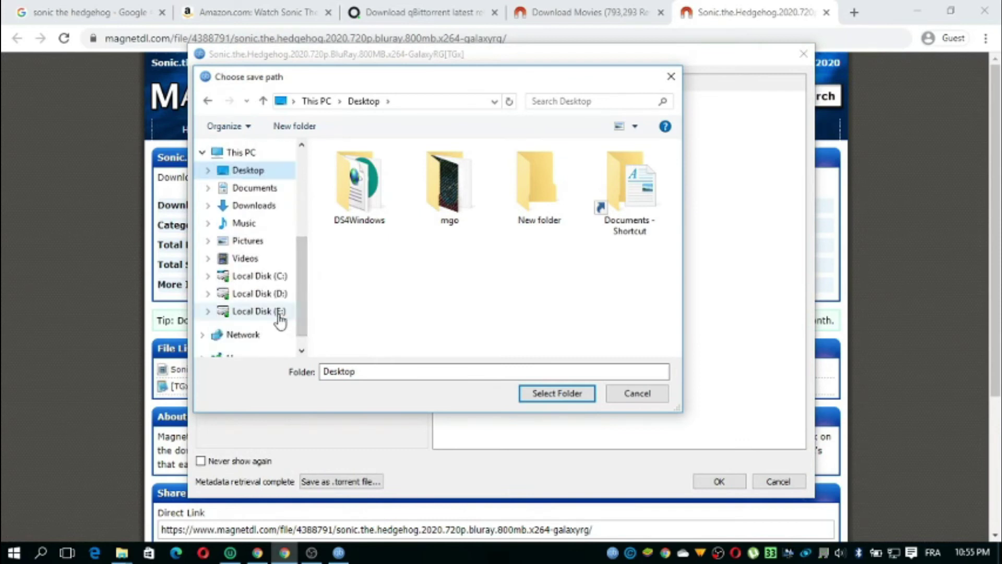
{"action": "left_click", "coordinate": [279, 312]}
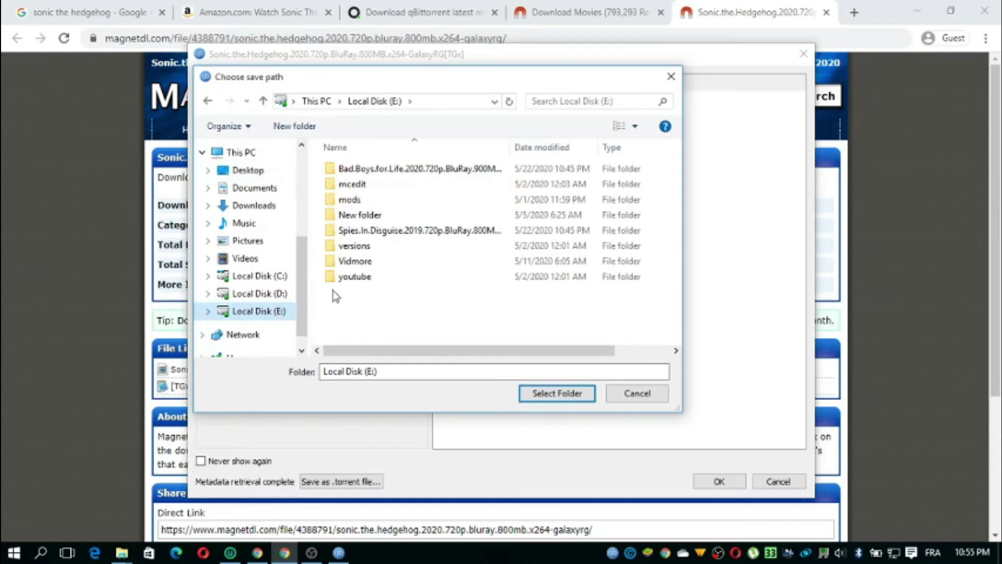
{"action": "left_click", "coordinate": [407, 316]}
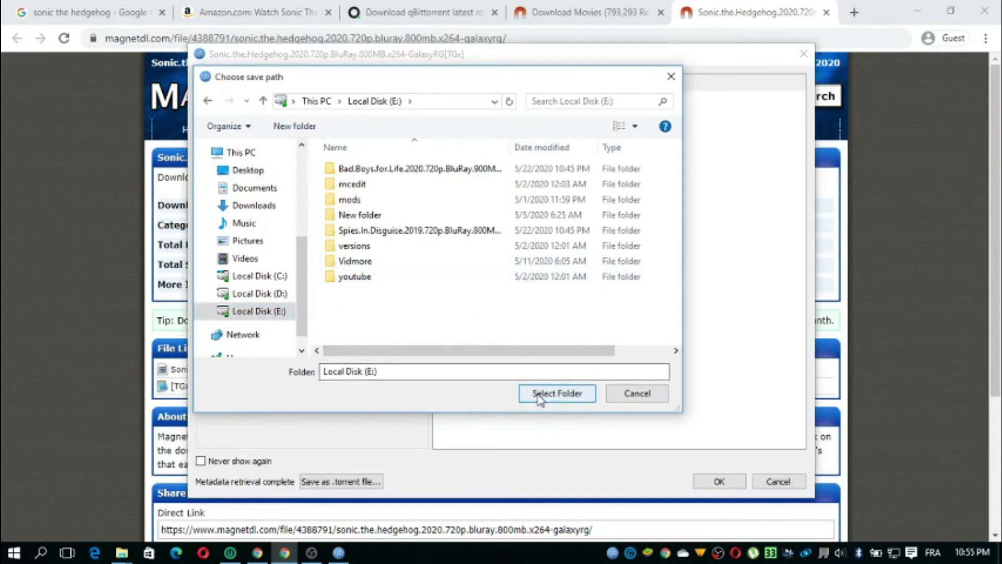
{"action": "left_click", "coordinate": [286, 313]}
{"action": "left_click", "coordinate": [568, 397]}
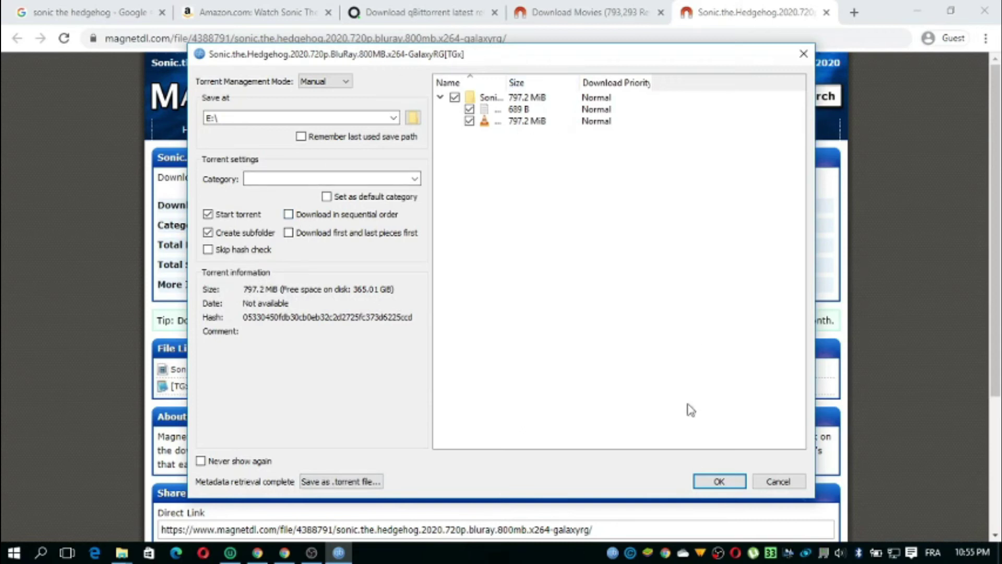
{"action": "left_click", "coordinate": [712, 479]}
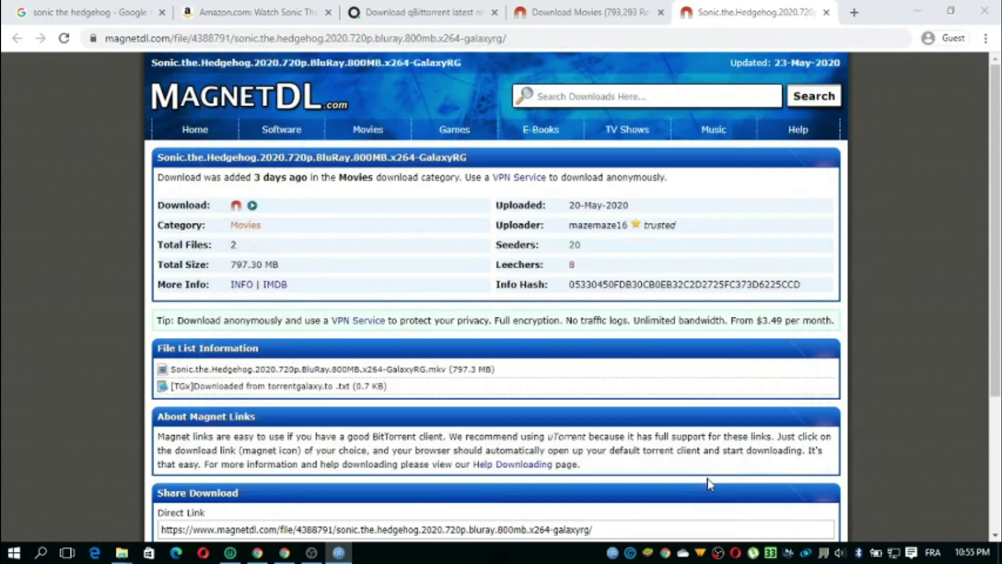
Bring up the qBittorrent window and maximize it to check the film's download progress.
{"action": "left_click", "coordinate": [338, 553]}
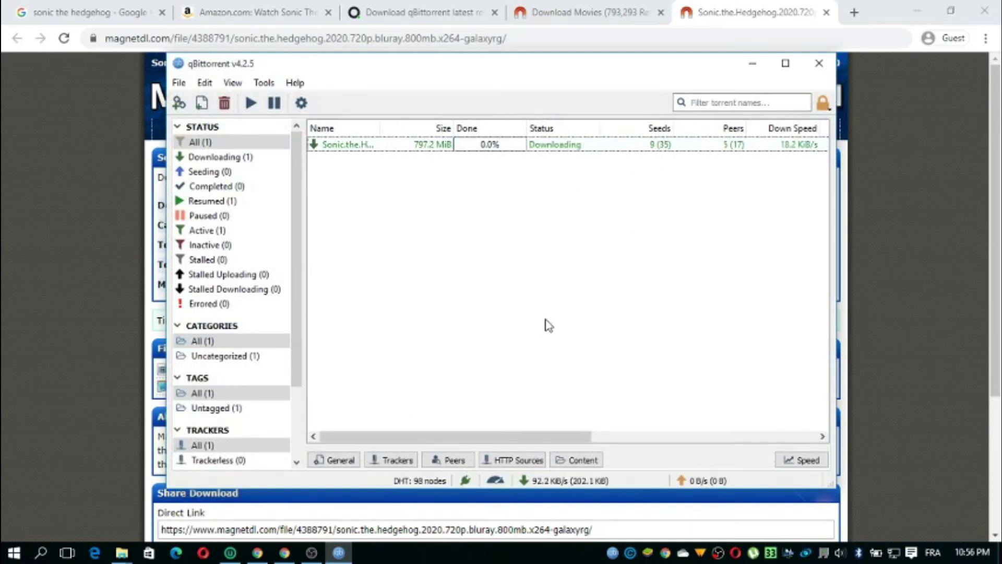
{"action": "left_click", "coordinate": [785, 63]}
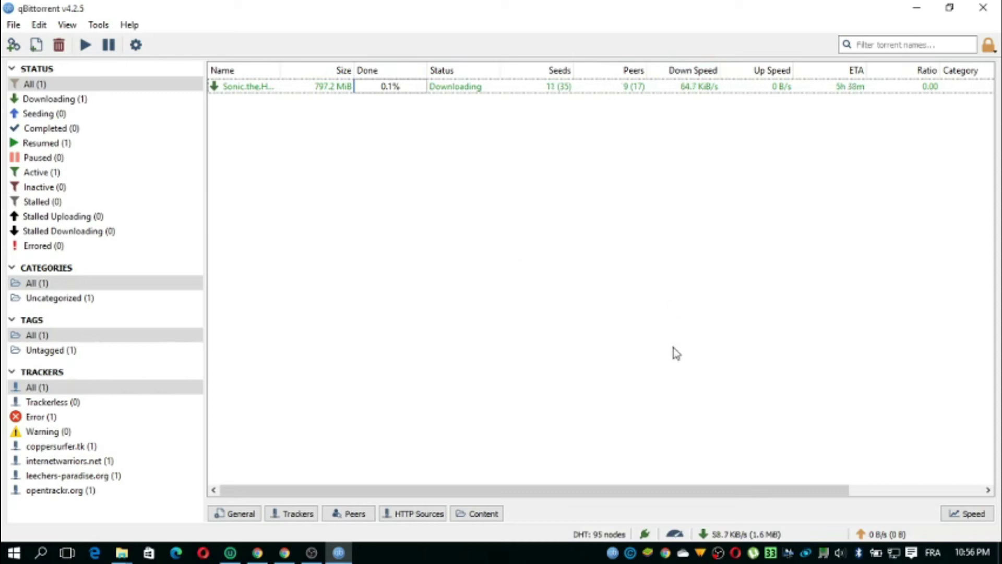
{"action": "right_click", "coordinate": [718, 552]}
{"action": "left_click", "coordinate": [731, 514]}
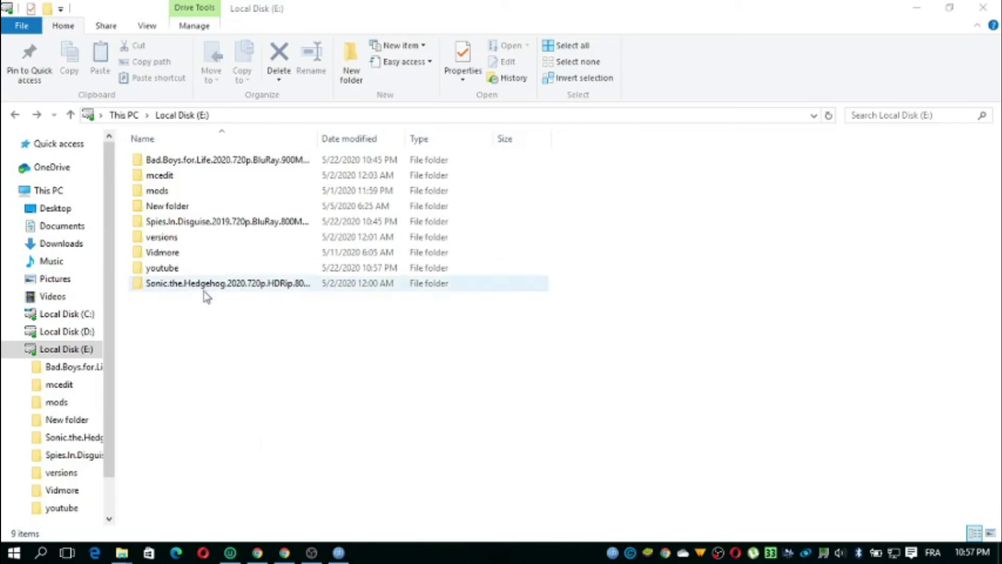
Open the Sonic.the.Hedgehog.2020.720p.HDRip.800MB.x264-GalaxyRG[TGx] folder on Local Disk (E:) to view its files.
{"action": "left_click", "coordinate": [276, 286]}
{"action": "double_click", "coordinate": [275, 286]}
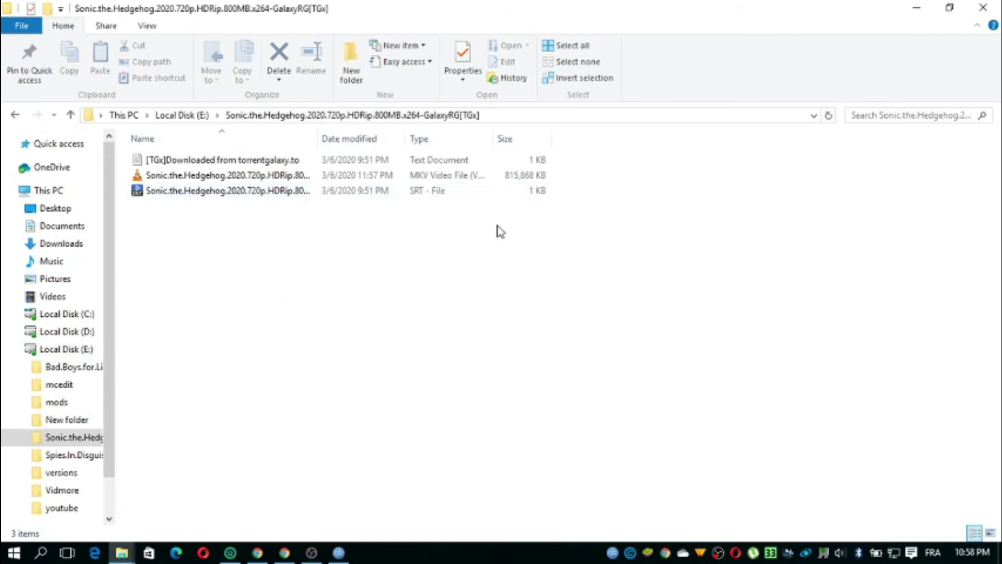
Play the Sonic the Hedgehog MKV file in VLC, skip ahead to about 1:34 in the film, and close the player.
{"action": "left_click", "coordinate": [182, 180]}
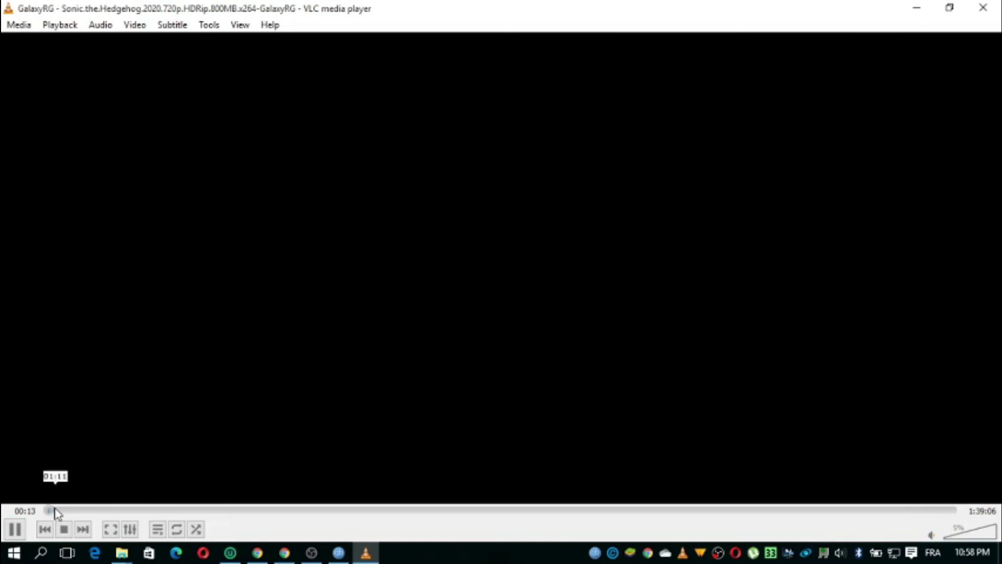
{"action": "left_click_drag", "start_coordinate": [58, 510], "coordinate": [253, 513]}
{"action": "left_click_drag", "start_coordinate": [328, 504], "coordinate": [919, 507]}
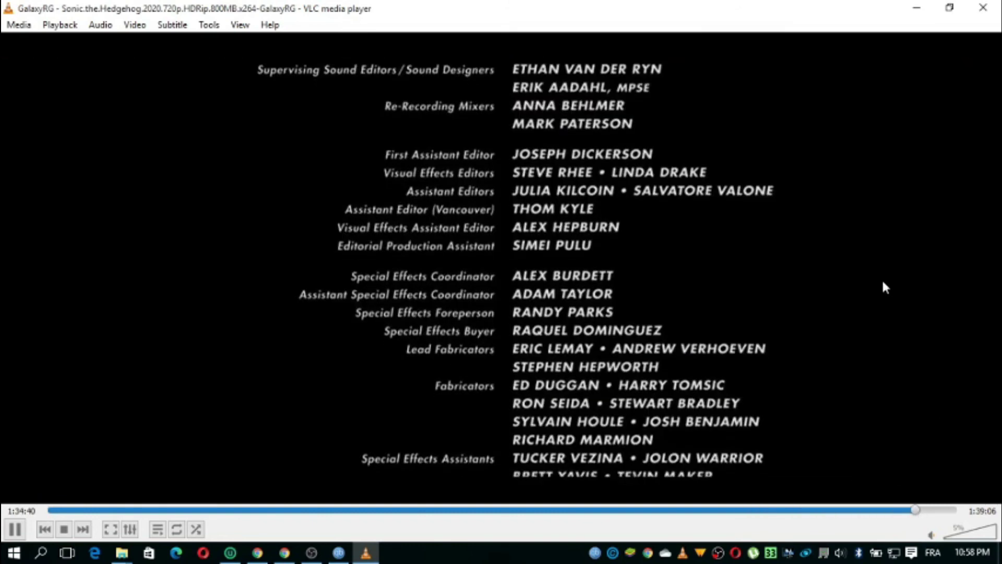
{"action": "key", "text": "alt+F4"}
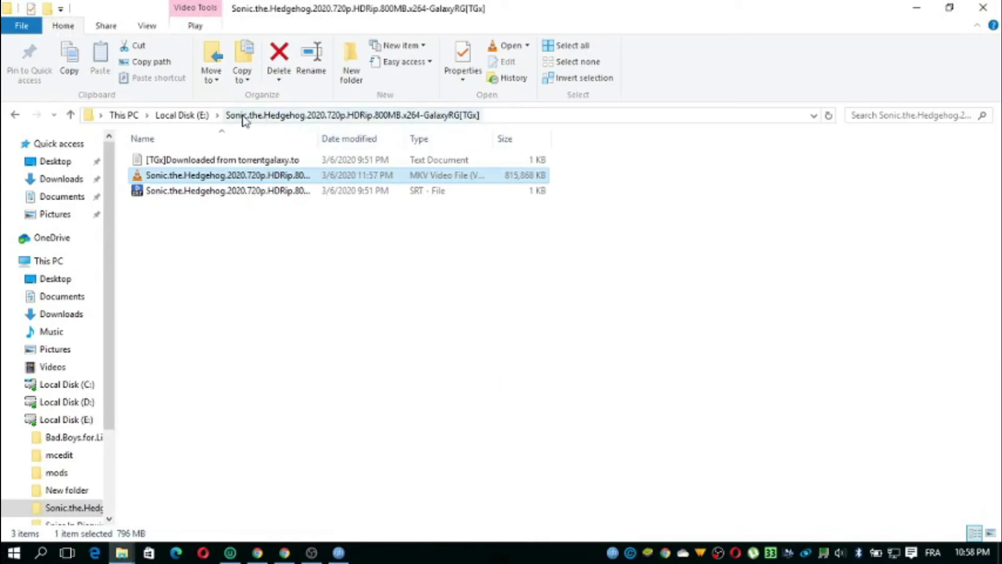
Switch to Chrome, highlight the torrent's title on the MagnetDL page, and minimize the browser.
{"action": "left_click", "coordinate": [285, 553]}
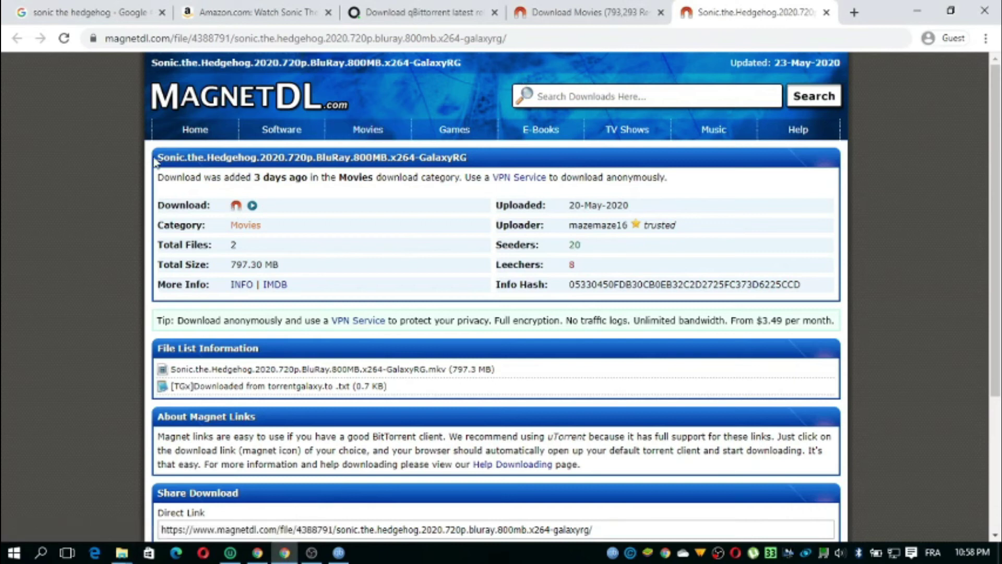
{"action": "left_click_drag", "start_coordinate": [158, 163], "coordinate": [465, 158]}
{"action": "left_click", "coordinate": [917, 11]}
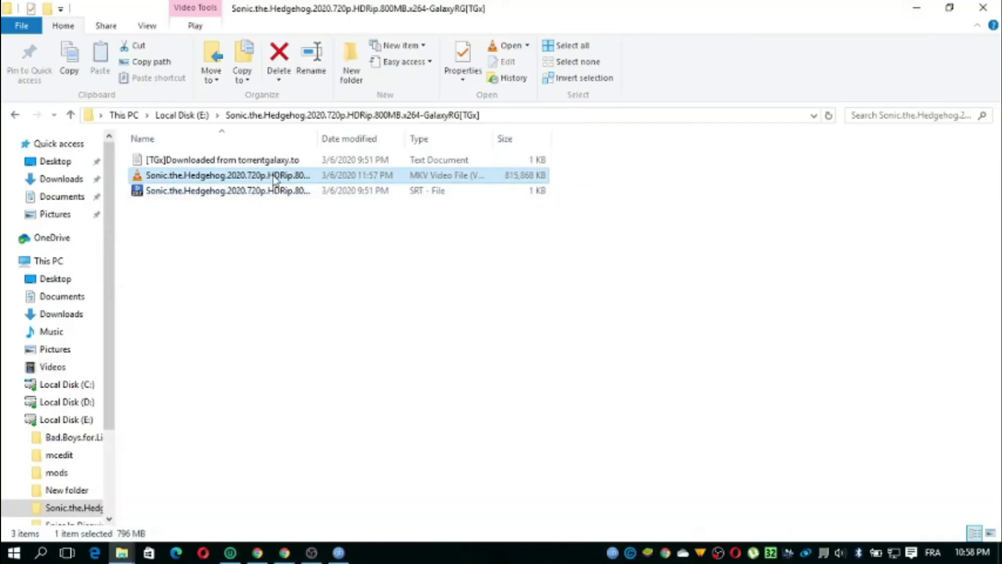
Open the "[TGx]Downloaded from torrentgalaxy.to" text file to read it, and close it.
{"action": "left_click", "coordinate": [328, 372]}
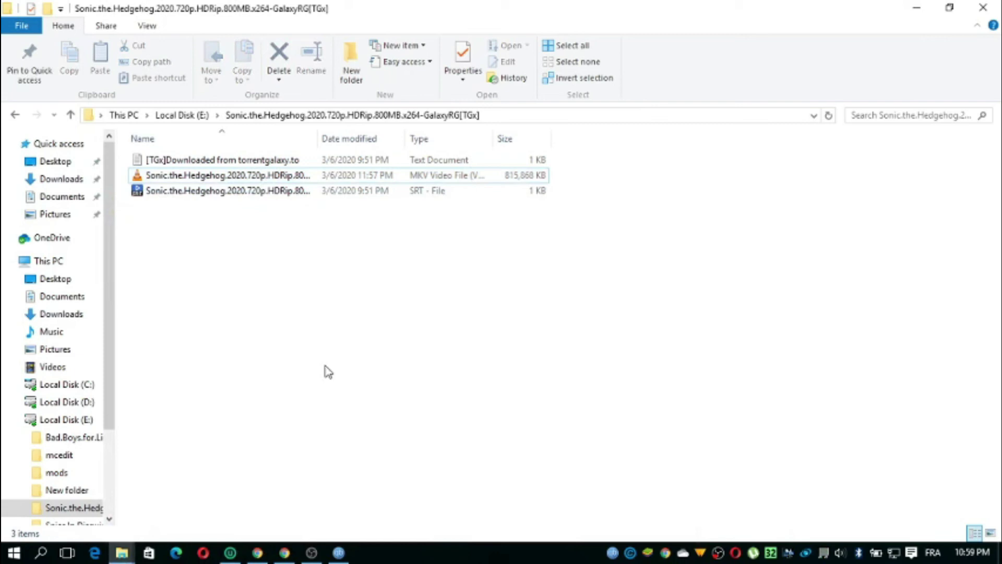
{"action": "double_click", "coordinate": [324, 159]}
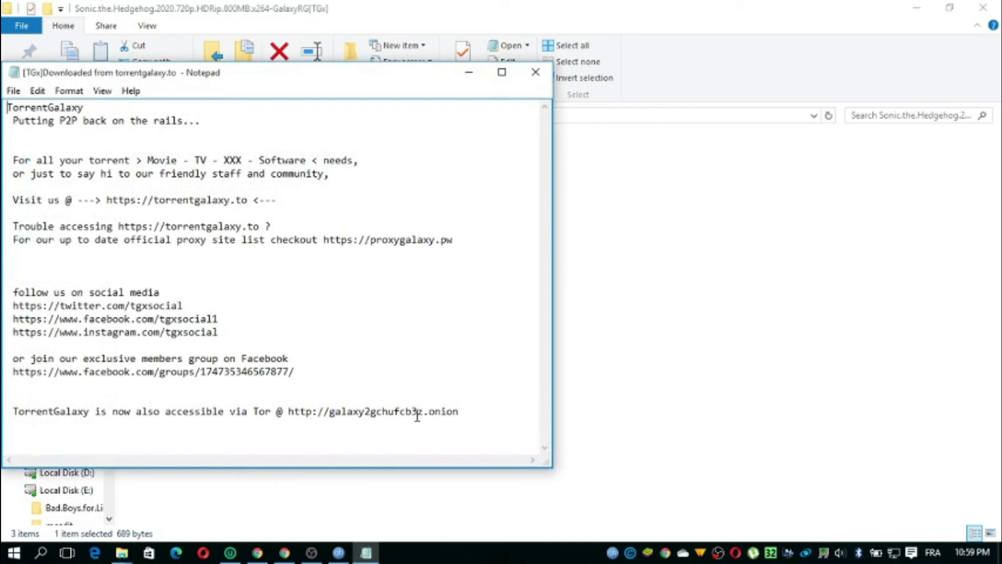
{"action": "left_click", "coordinate": [535, 72]}
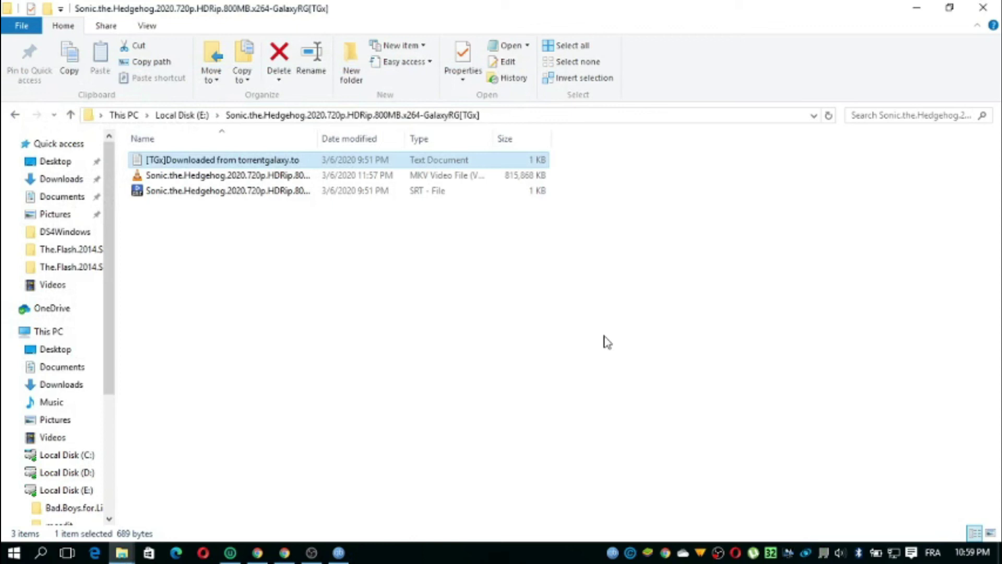
Open the Spies.In.Disguise folder on Local Disk (E:), preview its MKV video partway through, and close the player.
{"action": "left_click", "coordinate": [15, 116]}
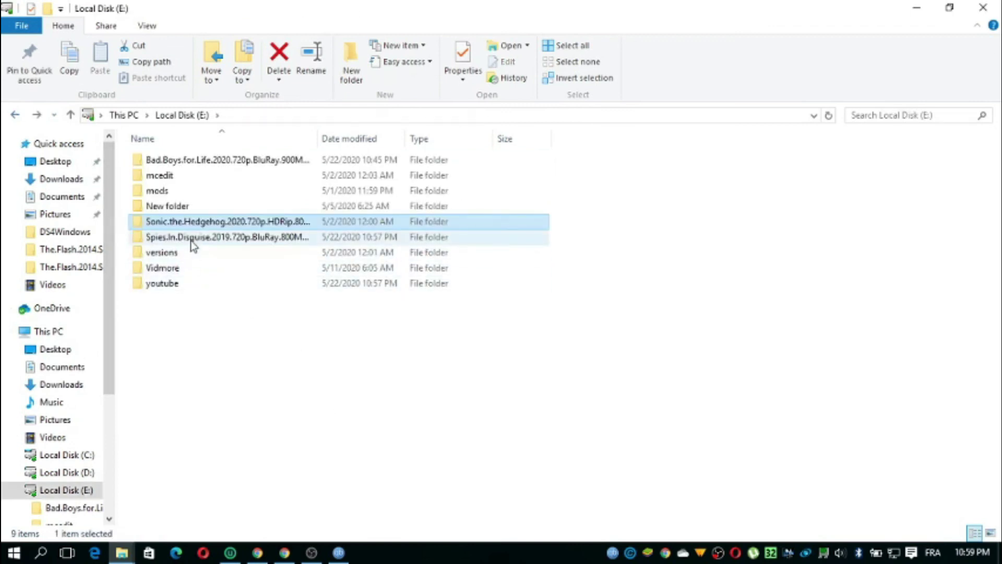
{"action": "double_click", "coordinate": [192, 240]}
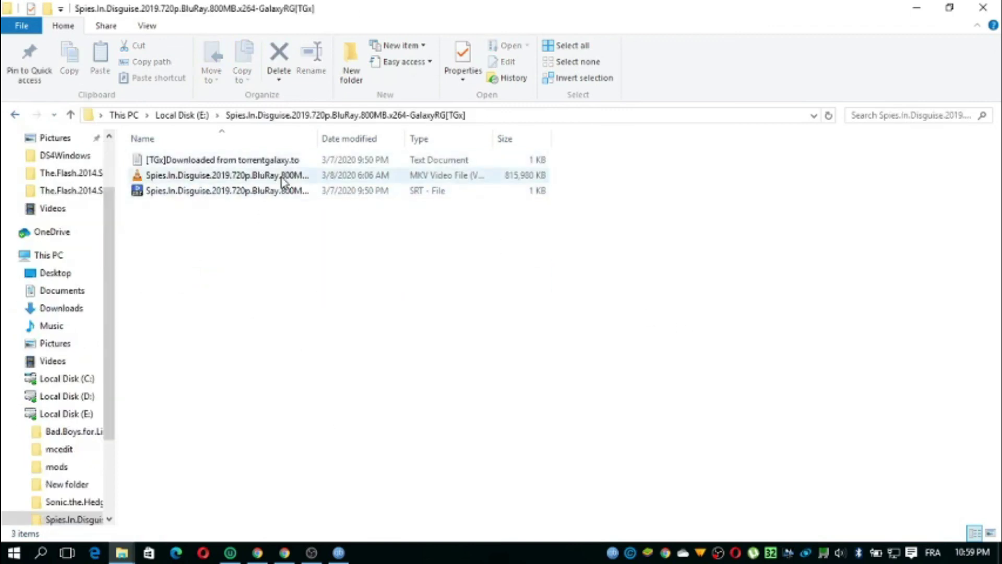
{"action": "double_click", "coordinate": [282, 178]}
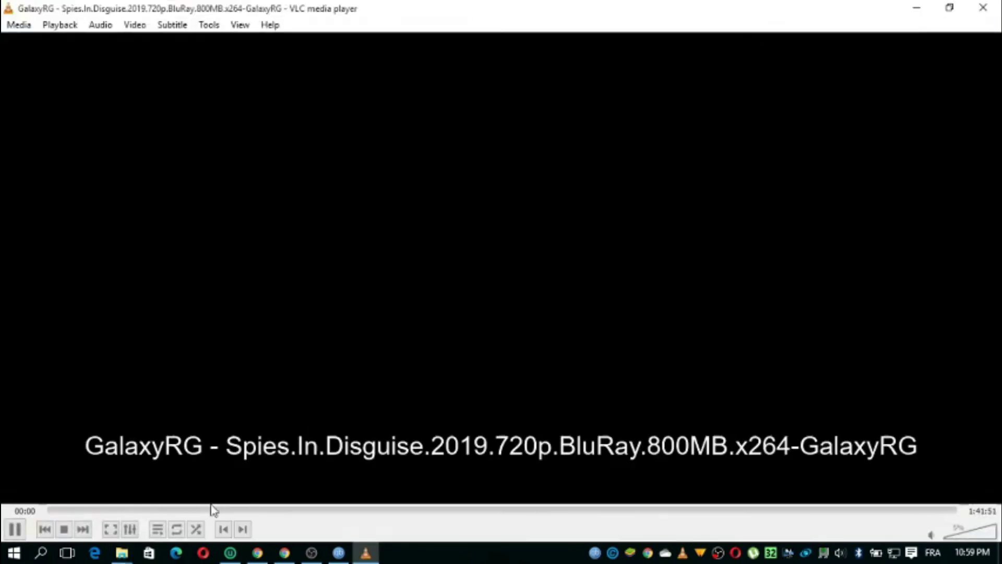
{"action": "left_click", "coordinate": [205, 511]}
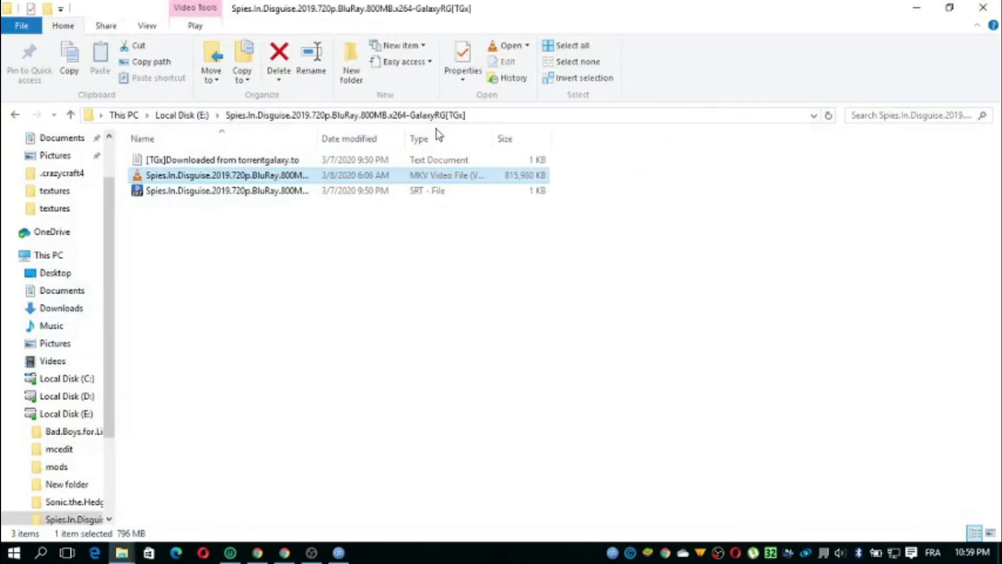
{"action": "left_click", "coordinate": [983, 8]}
{"action": "left_click", "coordinate": [15, 115]}
{"action": "key", "text": "alt+Left"}
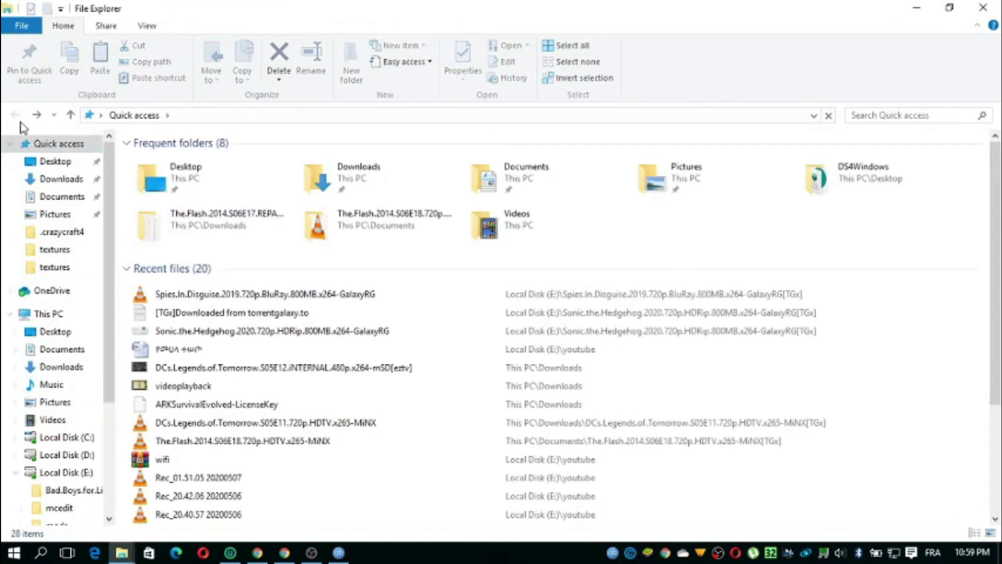
{"action": "key", "text": "alt+Right"}
{"action": "key", "text": "alt+Right"}
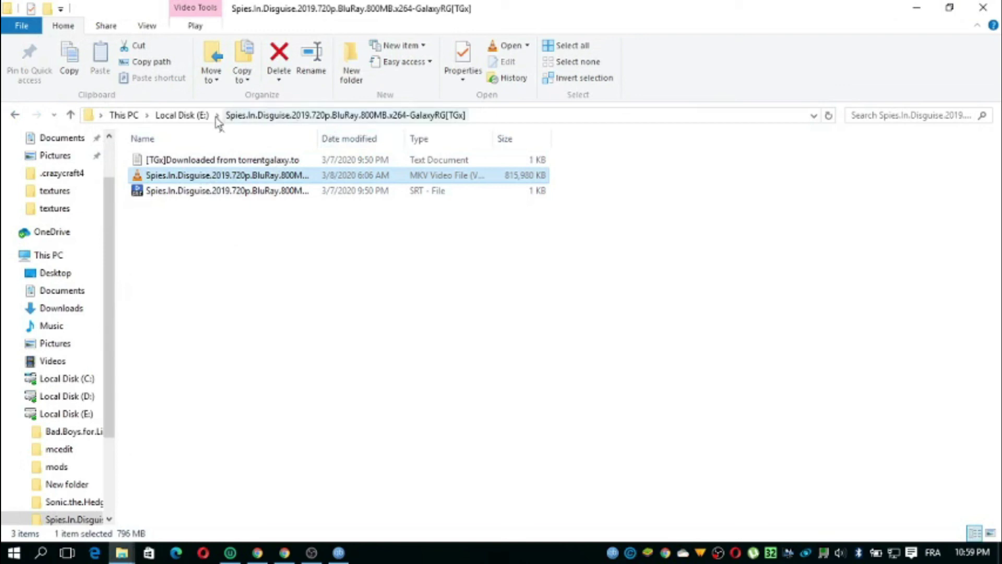
Look into the Bad.Boys.for.Life folder on Local Disk (E:) and return to the drive's folder list.
{"action": "left_click", "coordinate": [186, 114]}
{"action": "double_click", "coordinate": [197, 166]}
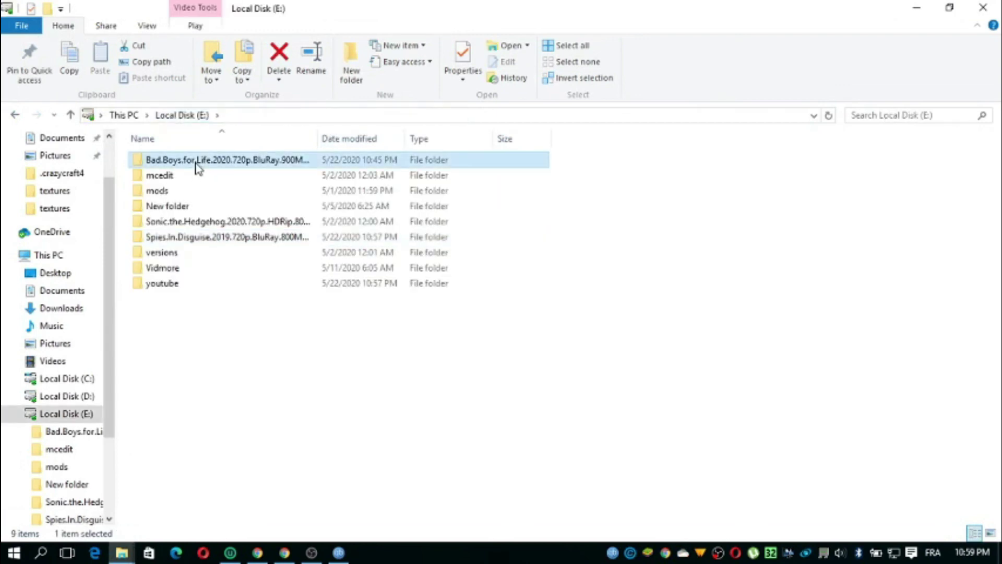
{"action": "left_click", "coordinate": [16, 115]}
Open the Sonic.the.Hedgehog folder, play its MKV video from about 03:57, and pause on the title screen.
{"action": "double_click", "coordinate": [225, 223]}
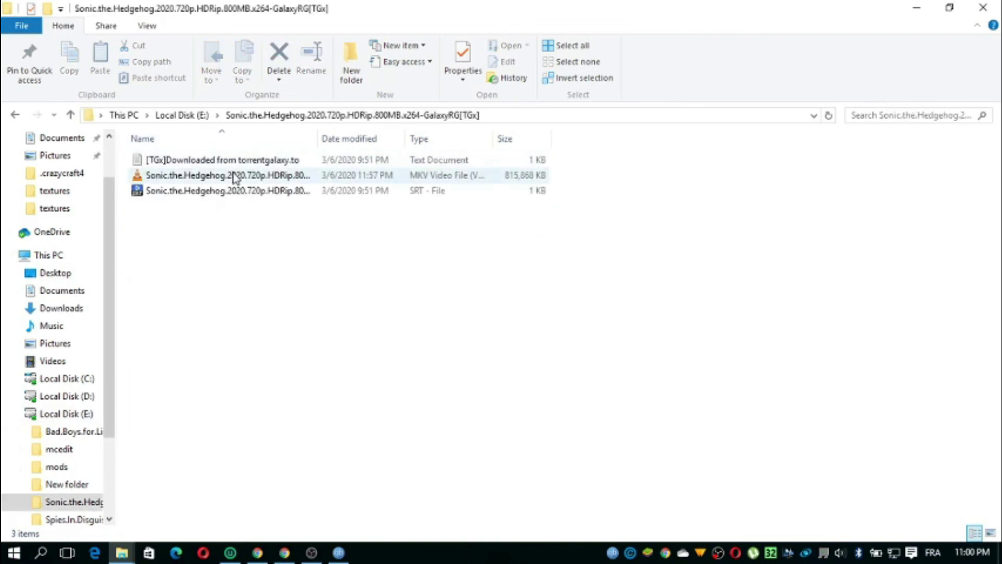
{"action": "left_click", "coordinate": [235, 176]}
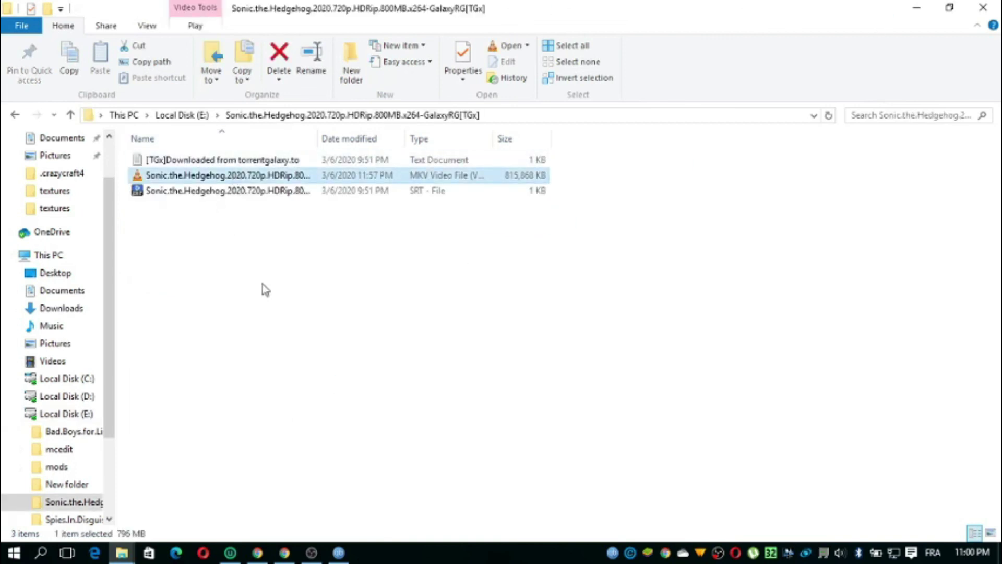
{"action": "key", "text": "Return"}
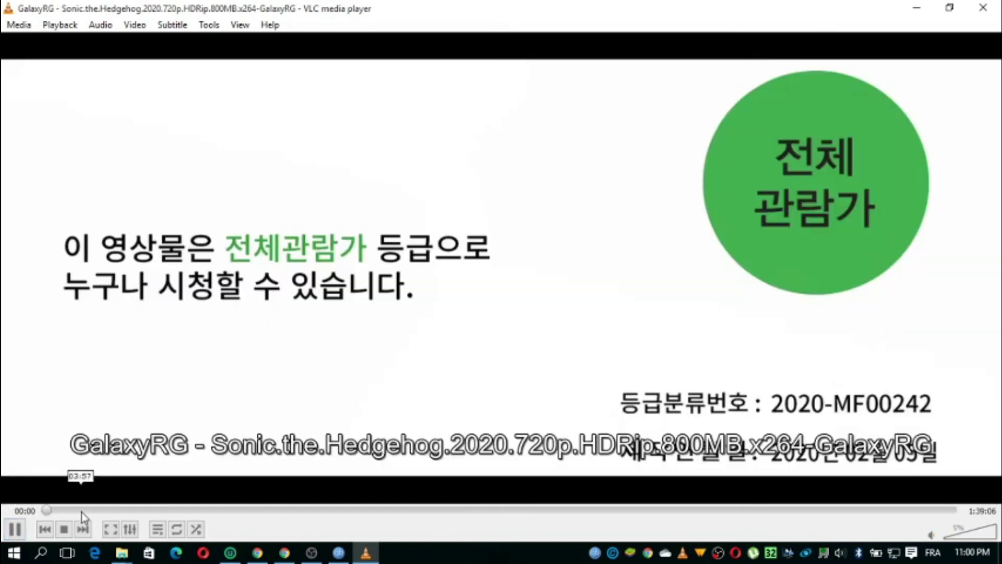
{"action": "left_click", "coordinate": [82, 510]}
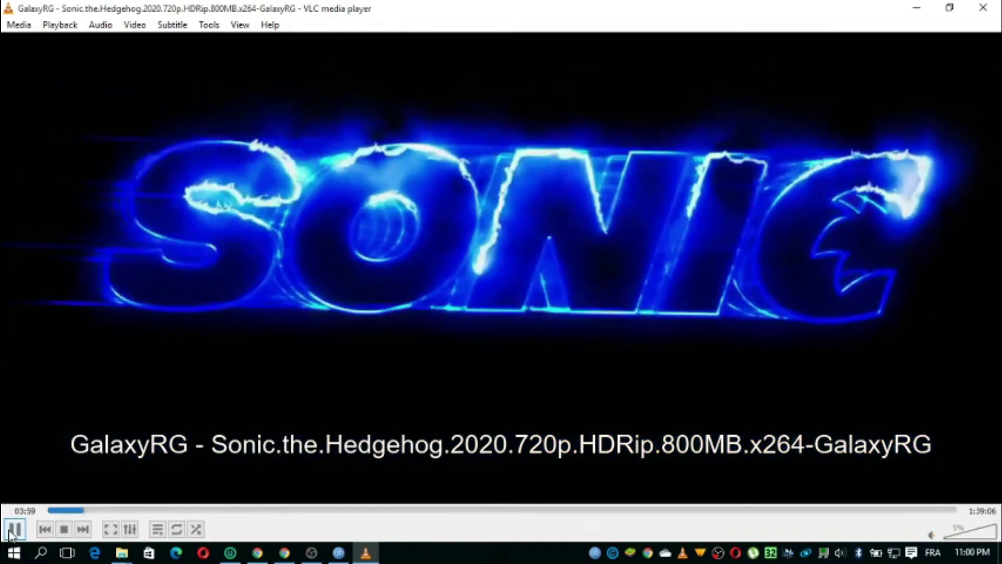
{"action": "left_click", "coordinate": [13, 530]}
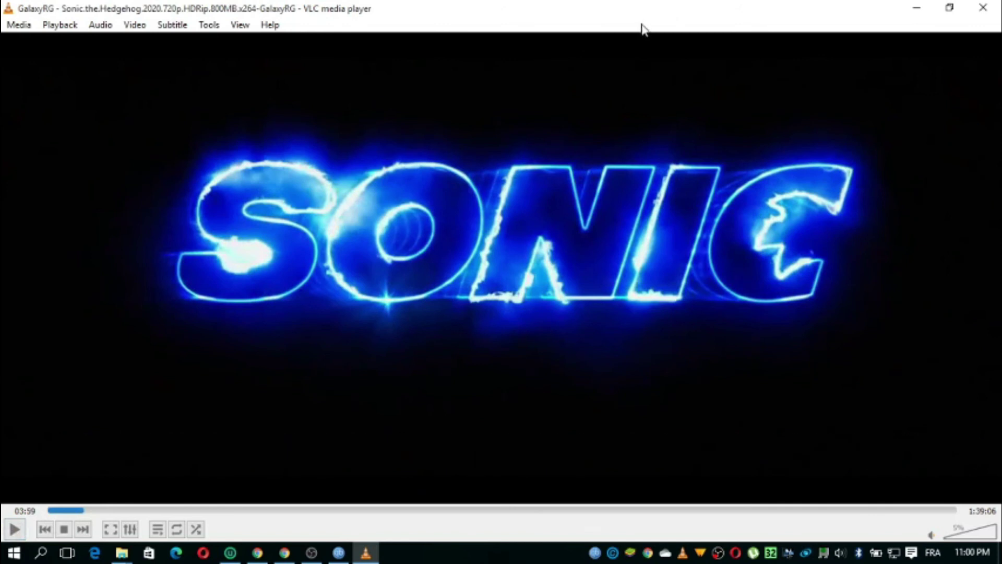
Arrange the VLC window and the Sonic.the.Hedgehog folder window side by side, each filling half the screen.
{"action": "double_click", "coordinate": [680, 15]}
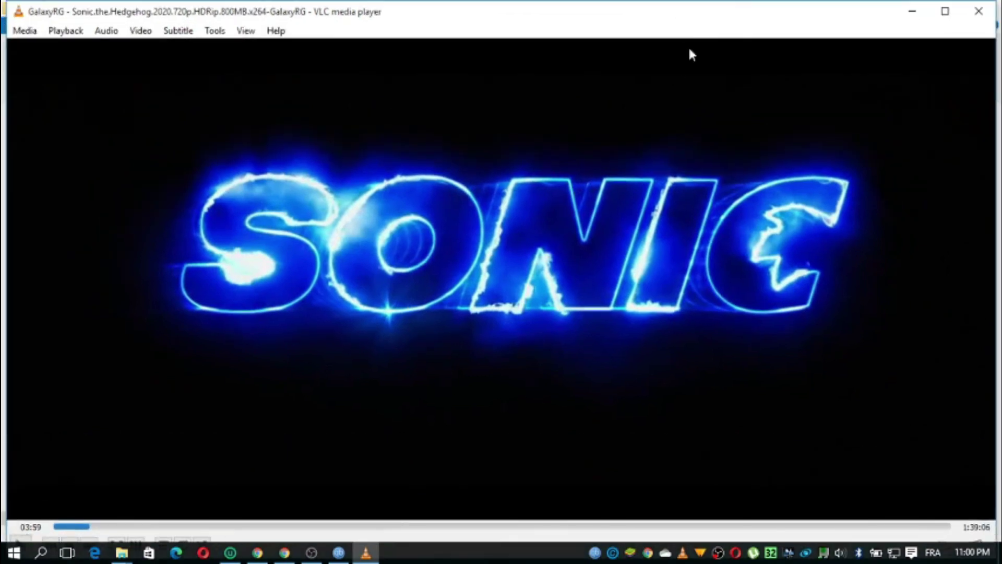
{"action": "left_click", "coordinate": [944, 12]}
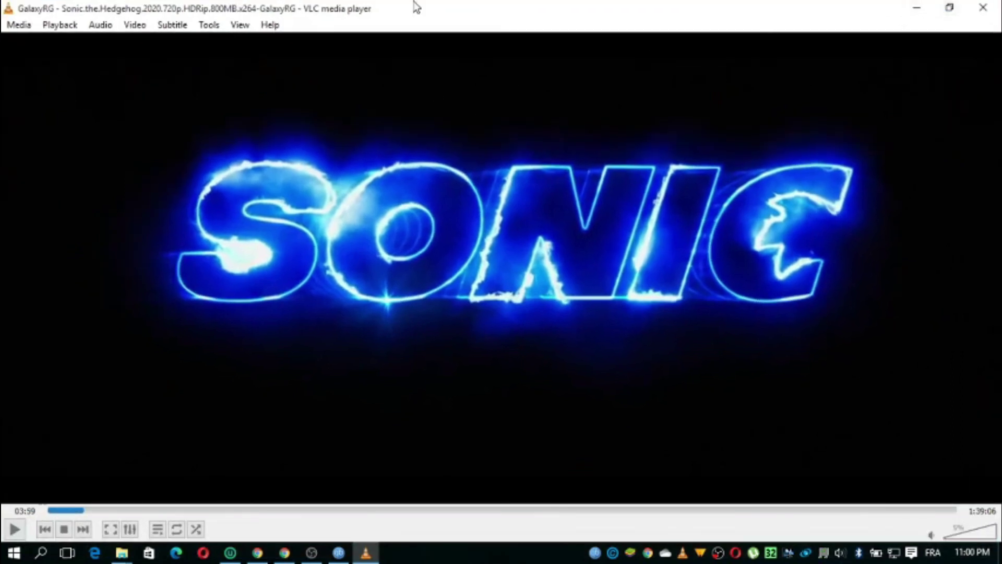
{"action": "left_click_drag", "start_coordinate": [410, 7], "coordinate": [1001, 143]}
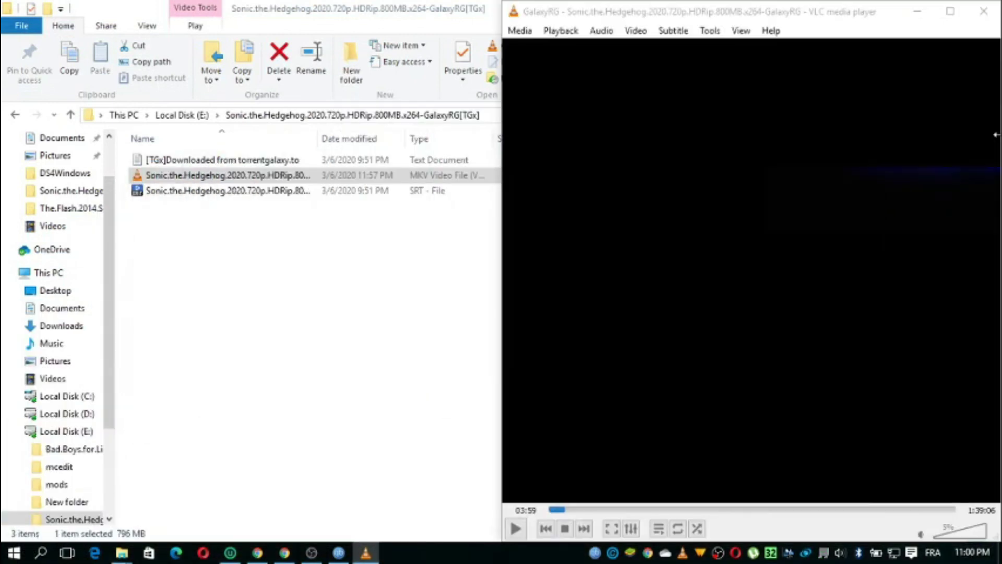
{"action": "left_click", "coordinate": [124, 205]}
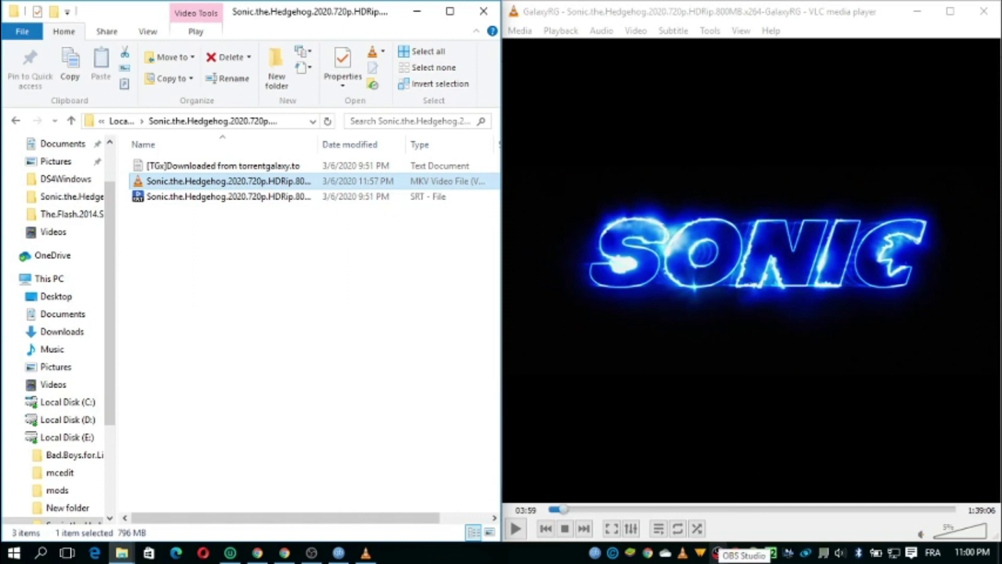
{"action": "right_click", "coordinate": [717, 552]}
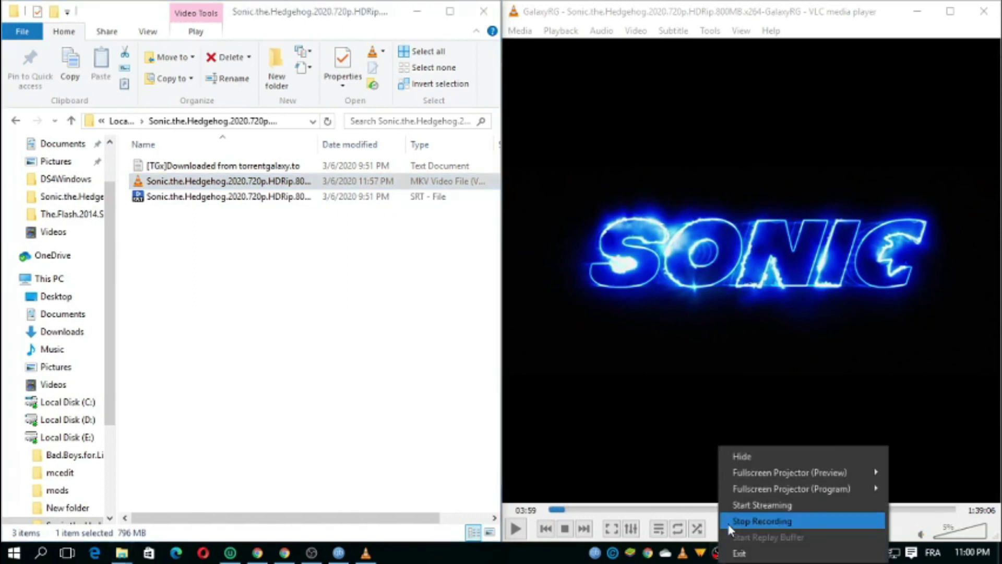